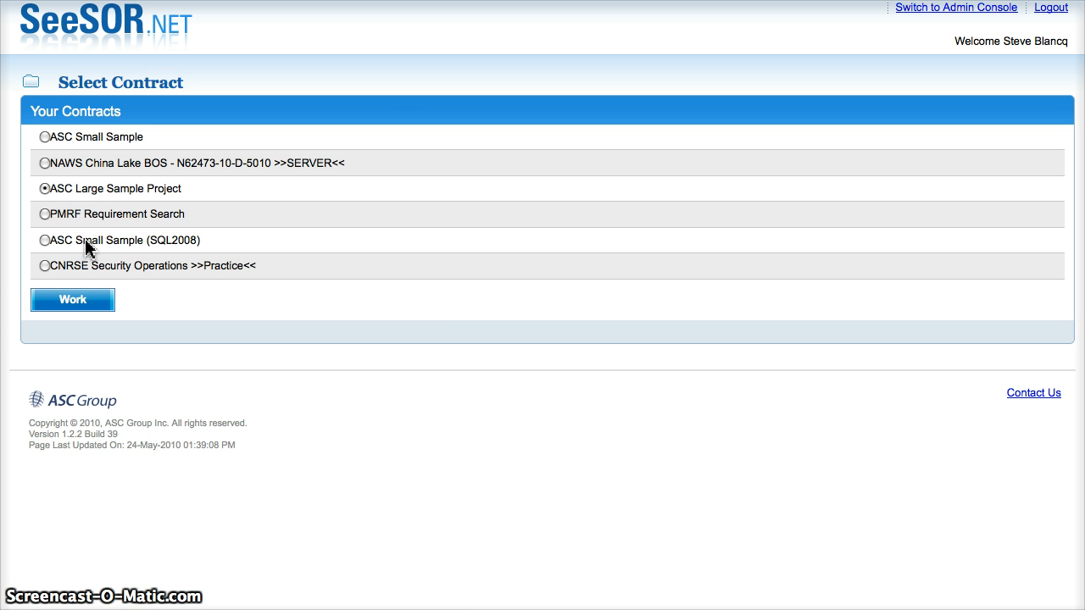
# Open the ASC Large Sample Project contract and go to its Inspection Schedule.
pyautogui.click(72, 307)
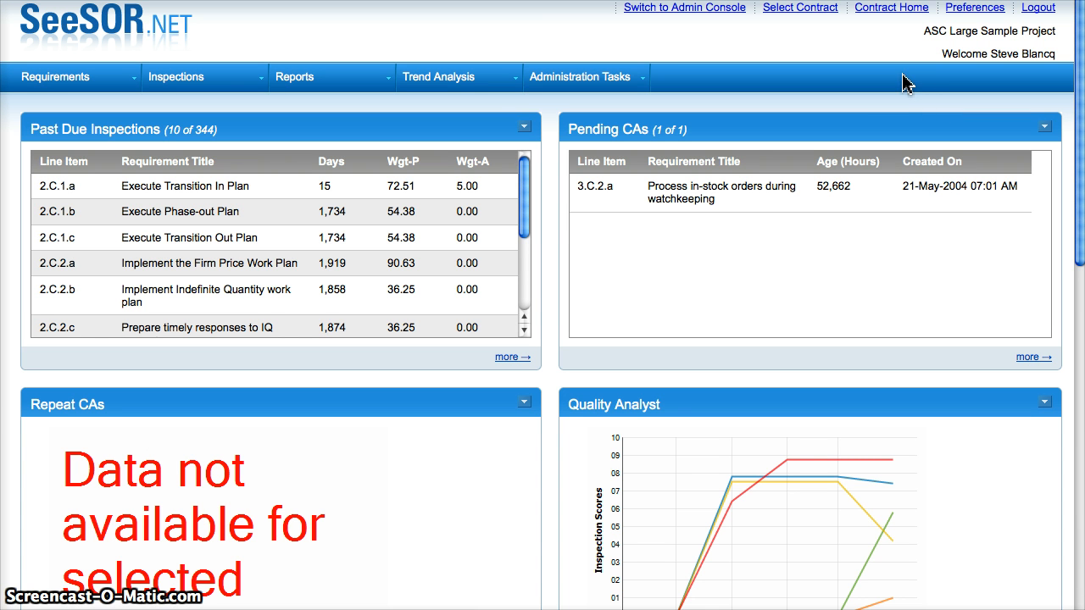
pyautogui.click(227, 79)
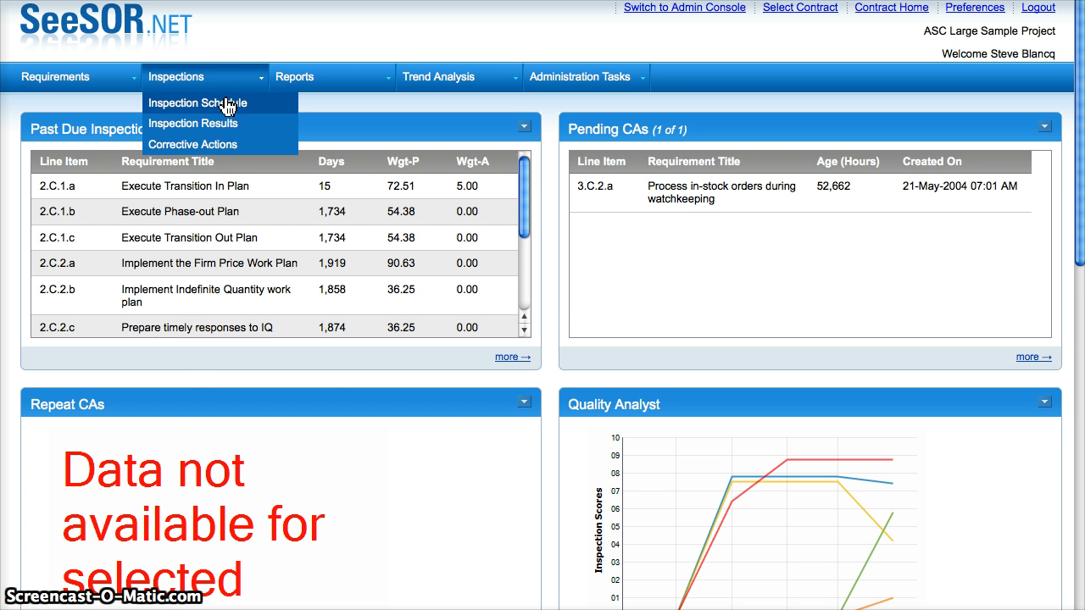
pyautogui.click(227, 103)
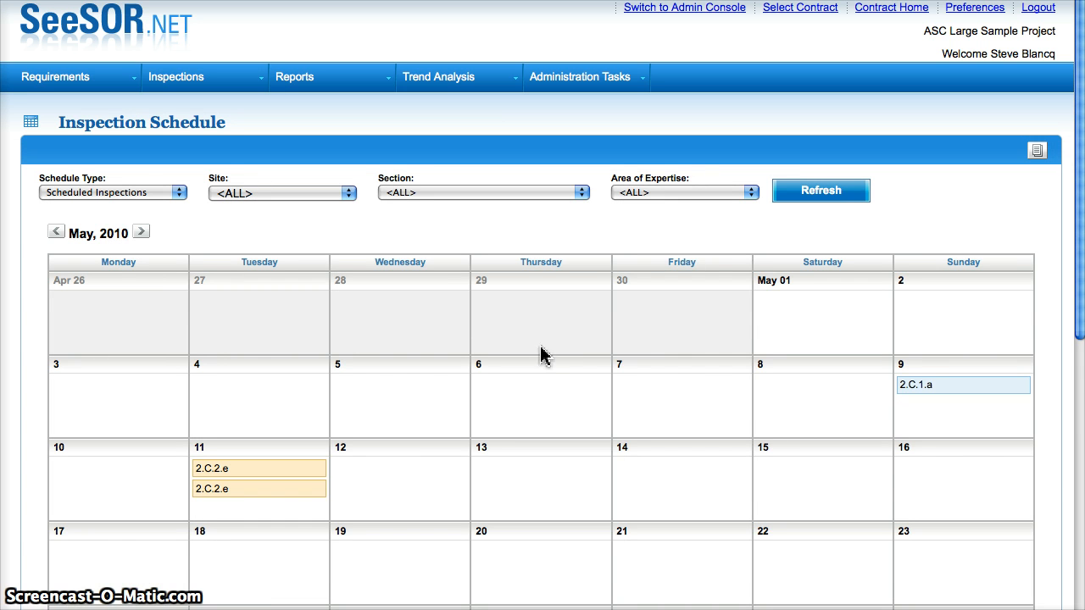
# Look through the May 2010 calendar and show the details of the inspections scheduled for May 29.
pyautogui.scroll(-2, 500, 365)
pyautogui.scroll(-3, 490, 371)
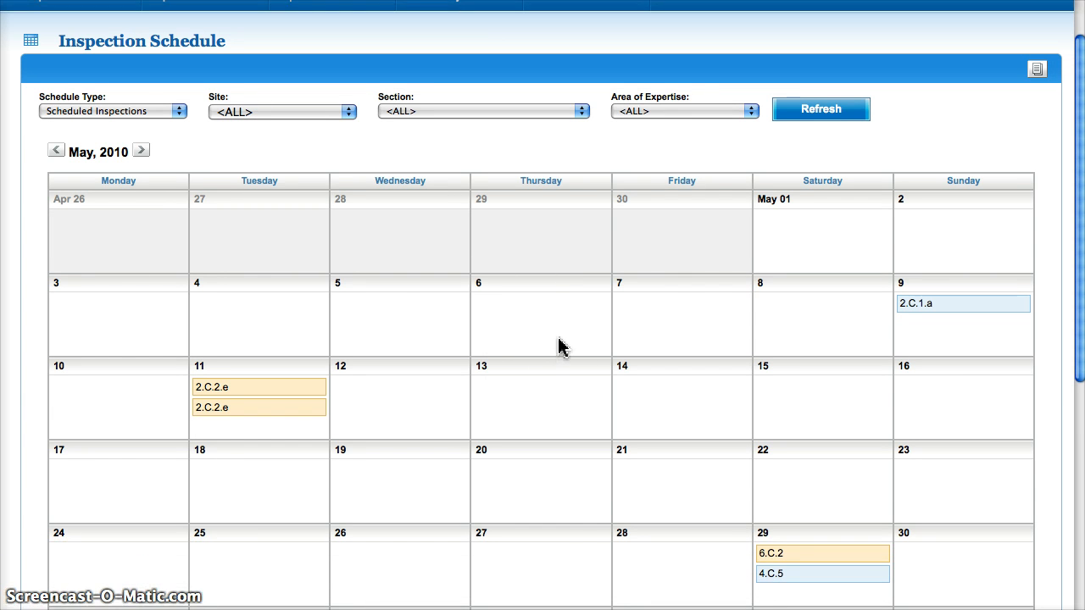
pyautogui.scroll(-1, 564, 335)
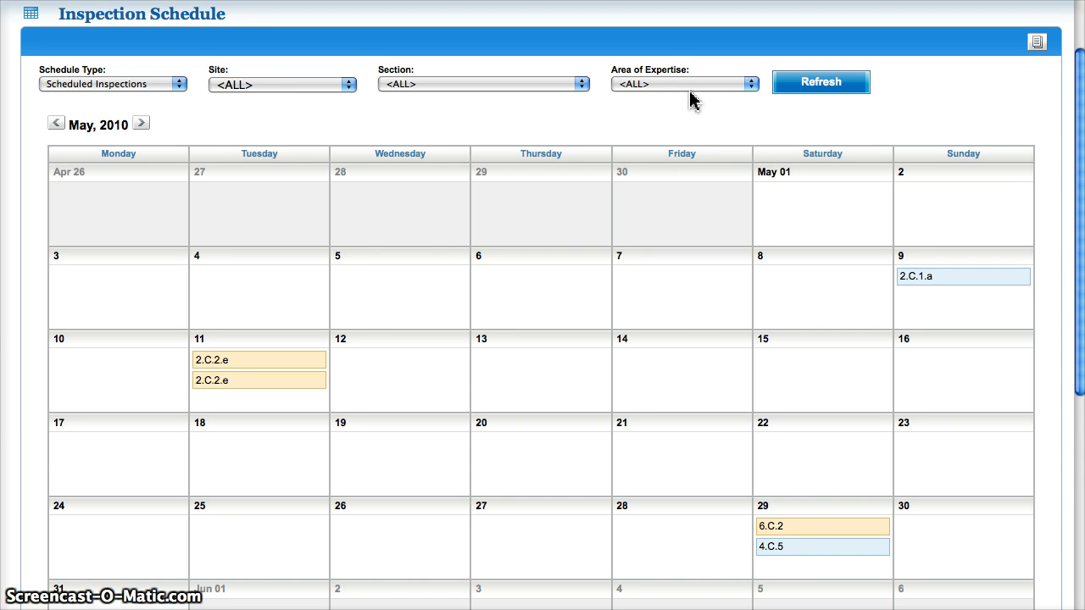
pyautogui.scroll(-4, 703, 465)
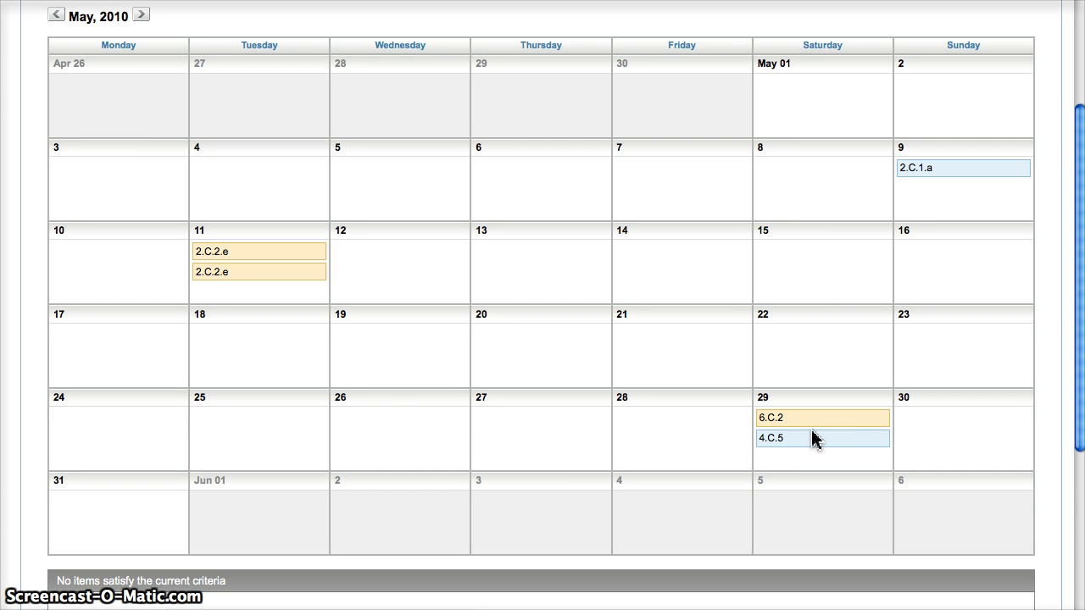
pyautogui.scroll(-4, 812, 439)
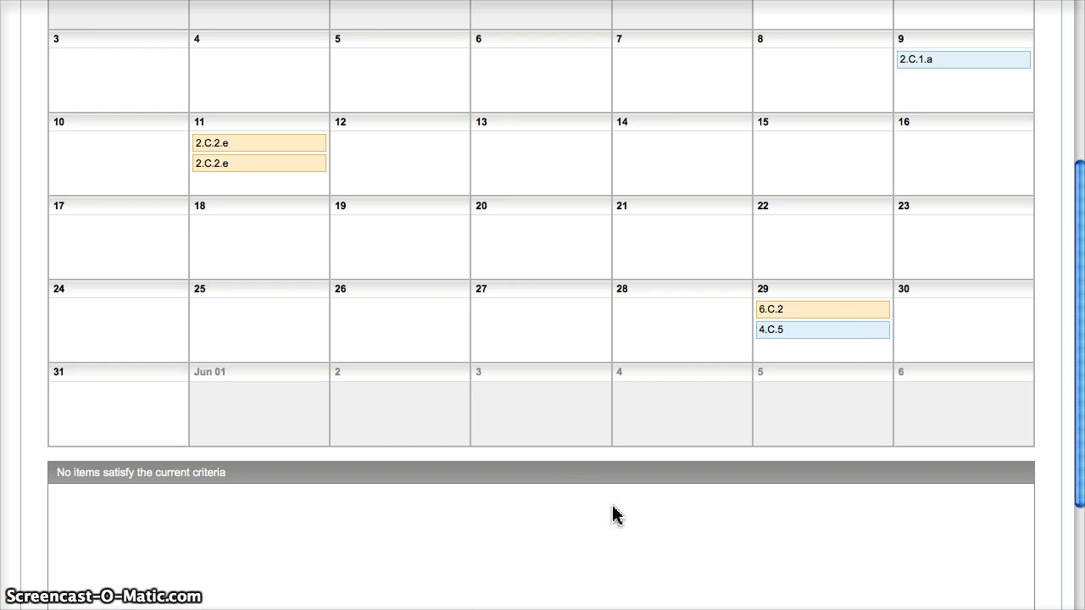
pyautogui.click(834, 330)
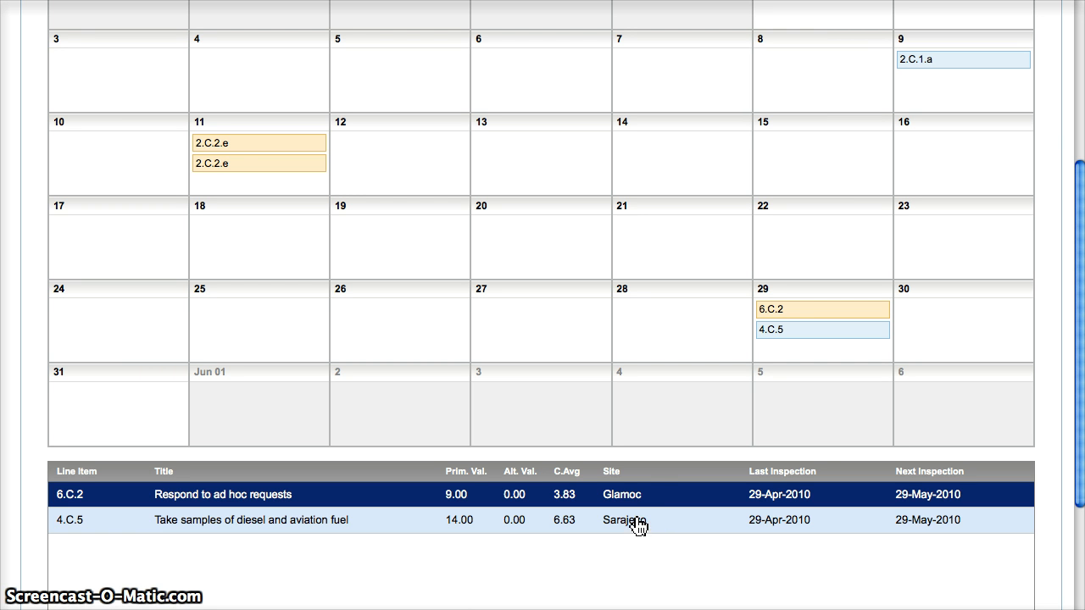
# Filter the inspection schedule to the Sarajevo site and check the remaining scheduled line item.
pyautogui.scroll(2, 661, 398)
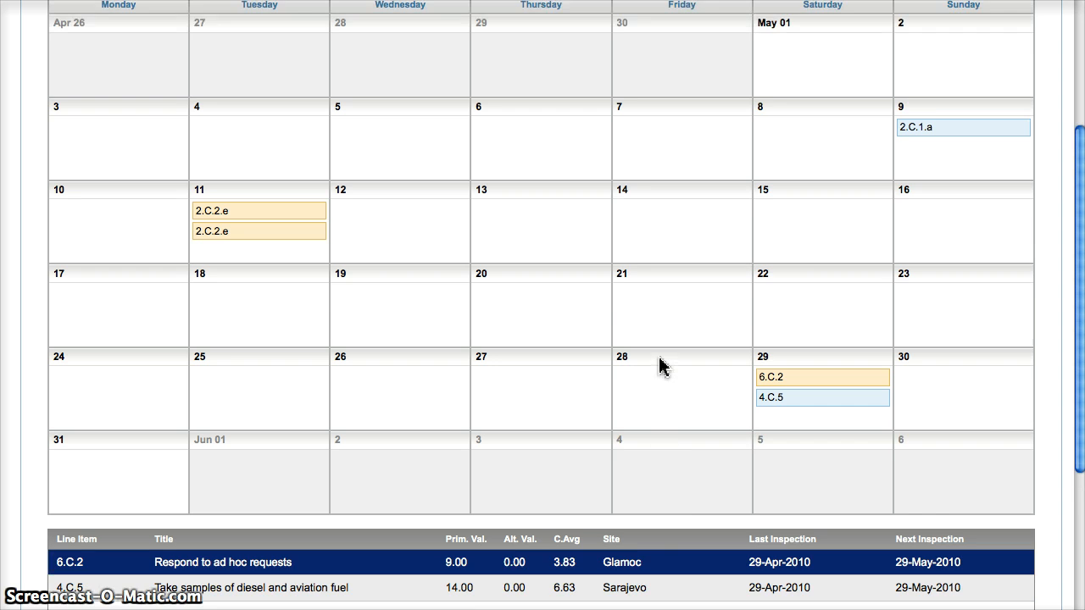
pyautogui.scroll(4, 661, 366)
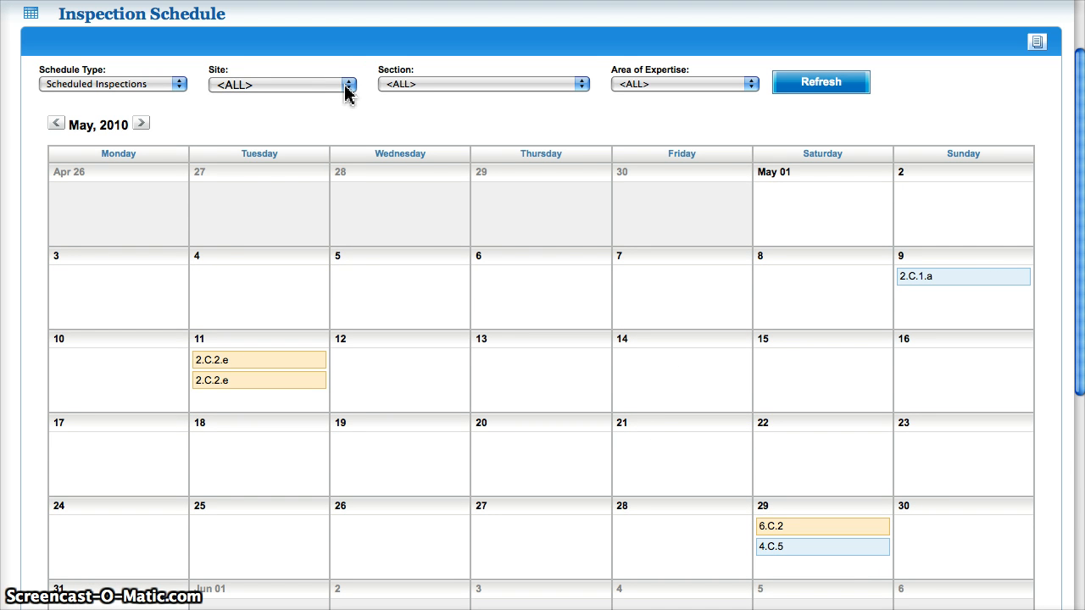
pyautogui.click(347, 84)
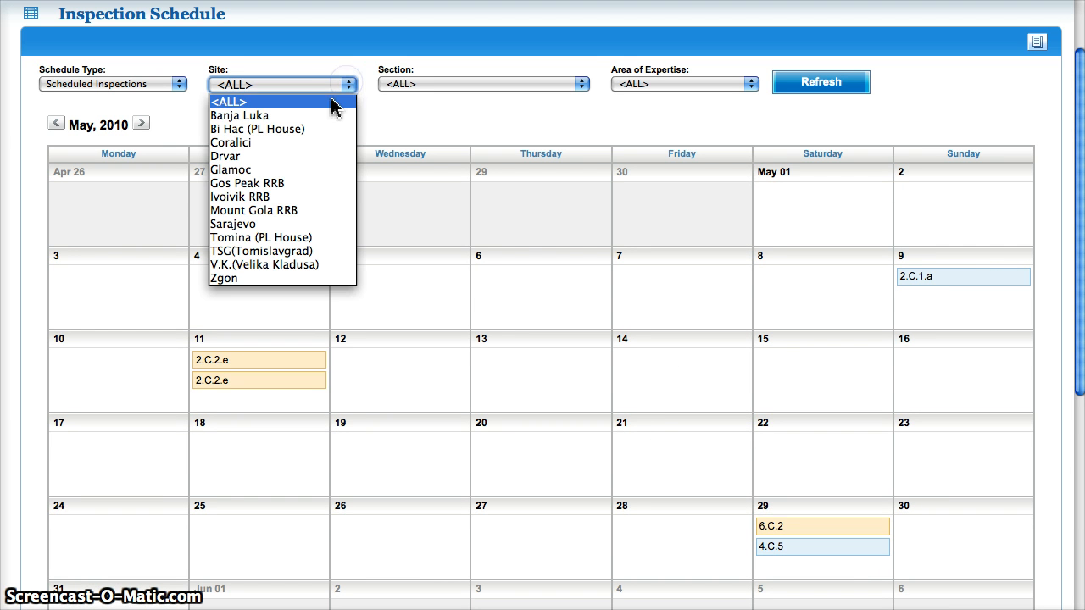
pyautogui.click(252, 224)
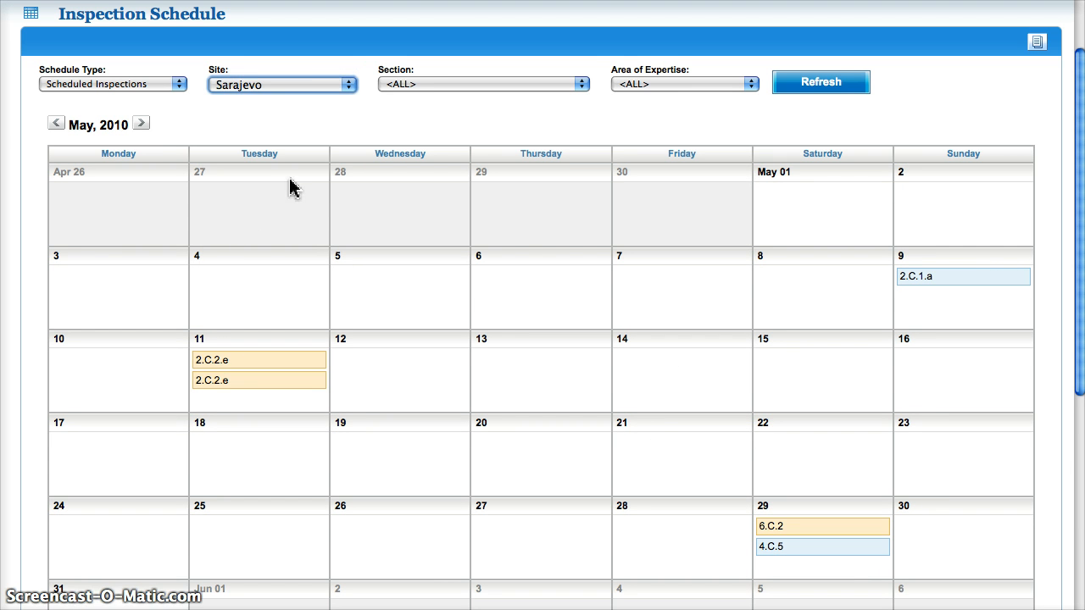
pyautogui.click(829, 84)
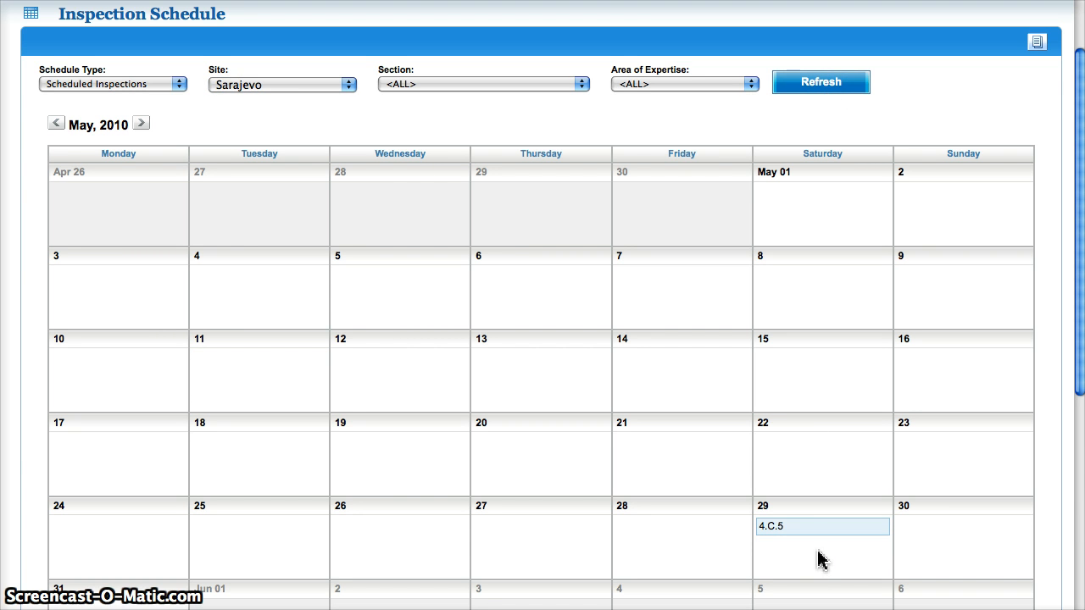
pyautogui.scroll(-1, 819, 557)
pyautogui.scroll(-2, 829, 471)
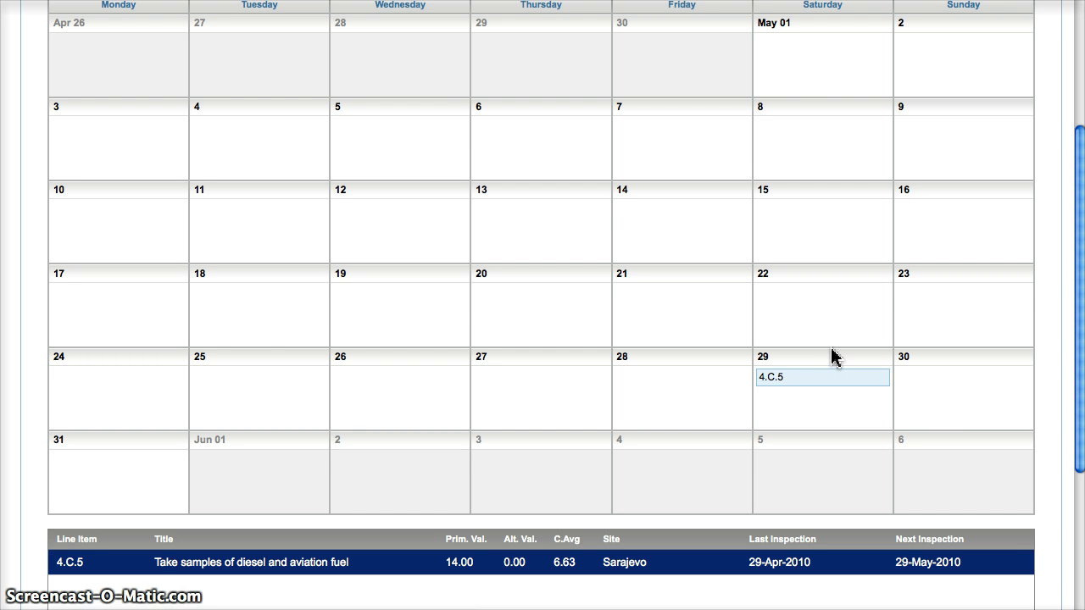
# Export the QA Checklist for all line items to PDF with the score criteria shown.
pyautogui.scroll(1, 835, 352)
pyautogui.scroll(2, 839, 341)
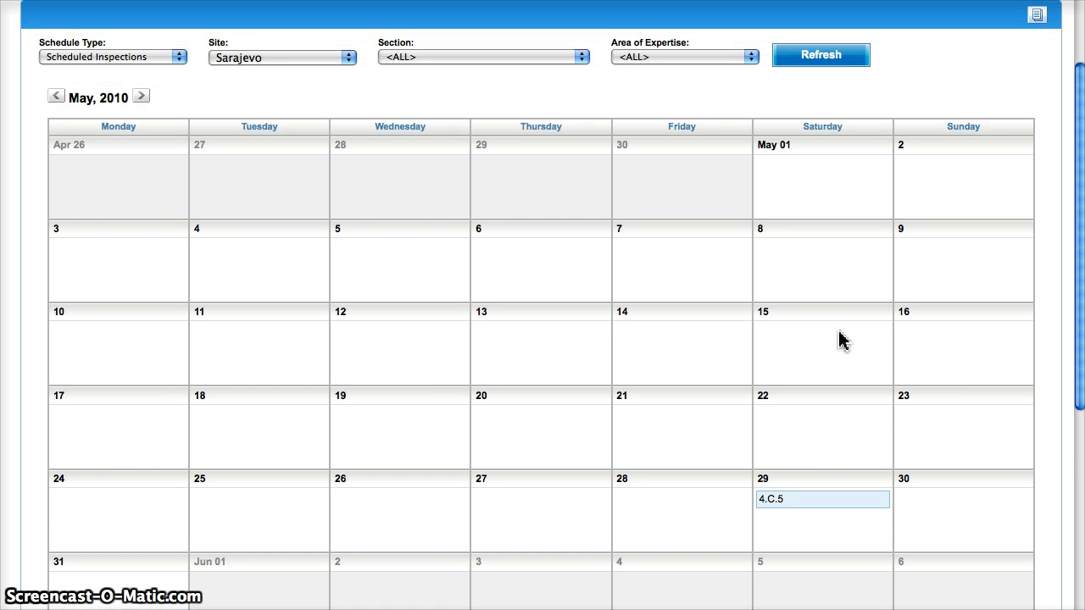
pyautogui.click(1038, 17)
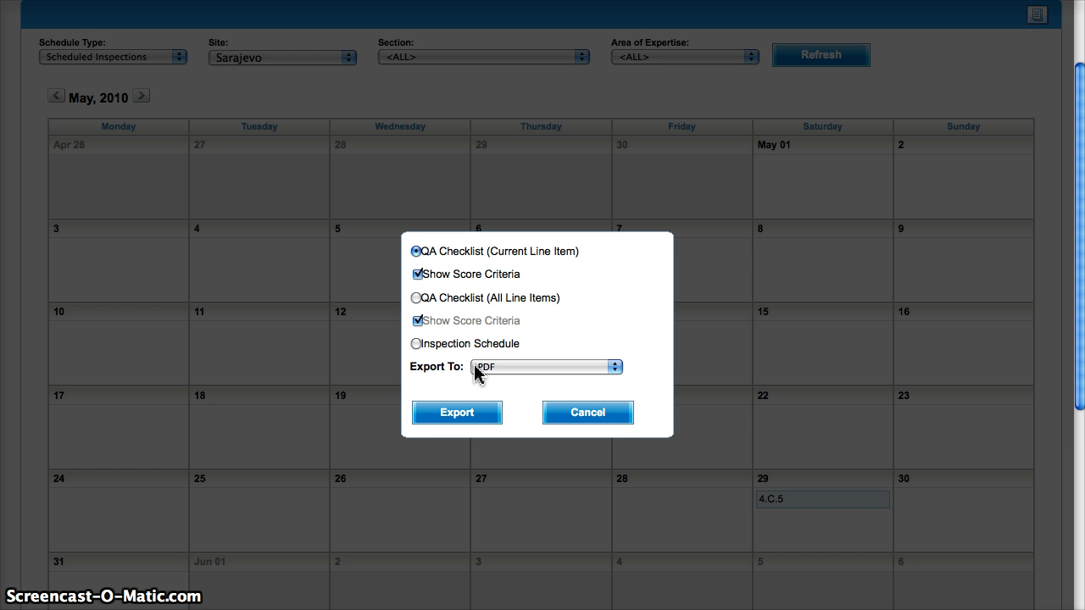
pyautogui.click(469, 415)
pyautogui.click(416, 298)
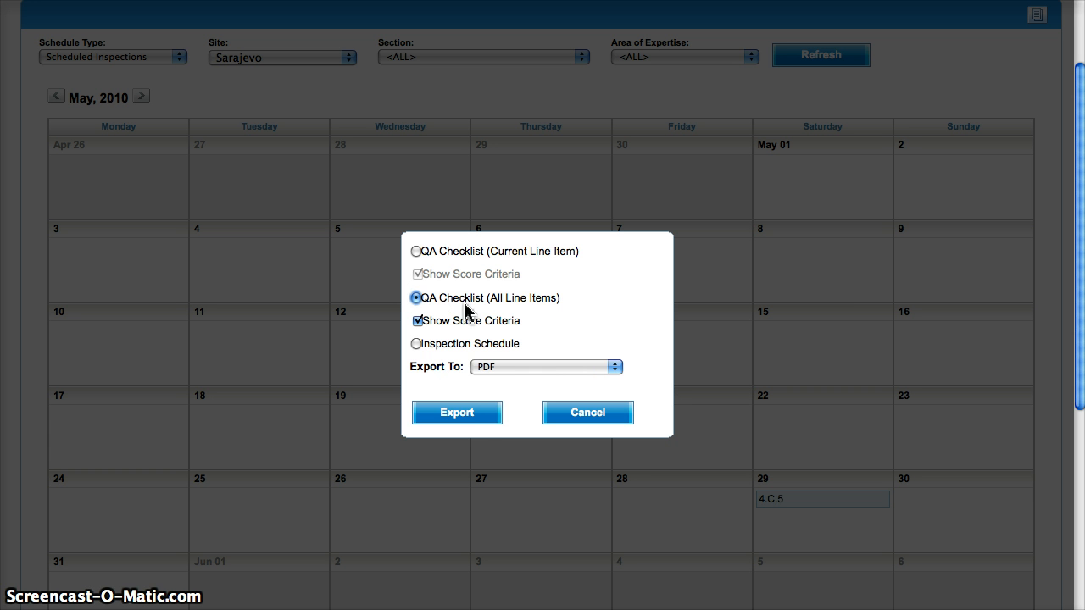
pyautogui.click(466, 415)
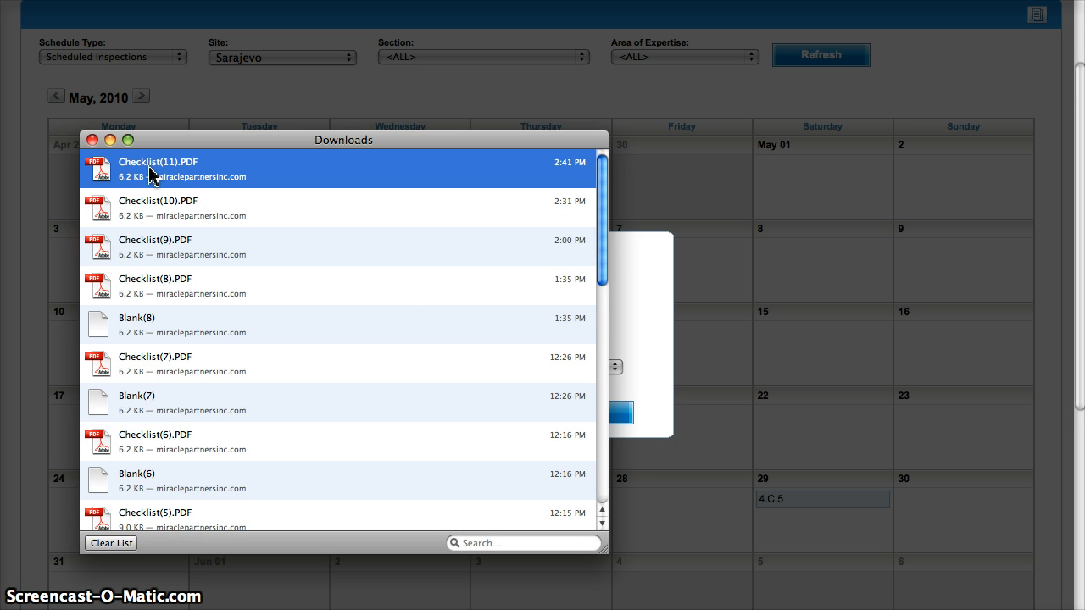
# Review the checklist items in the exported Checklist(11).PDF, and close the file, the downloads list and the export dialog.
pyautogui.doubleClick(140, 174)
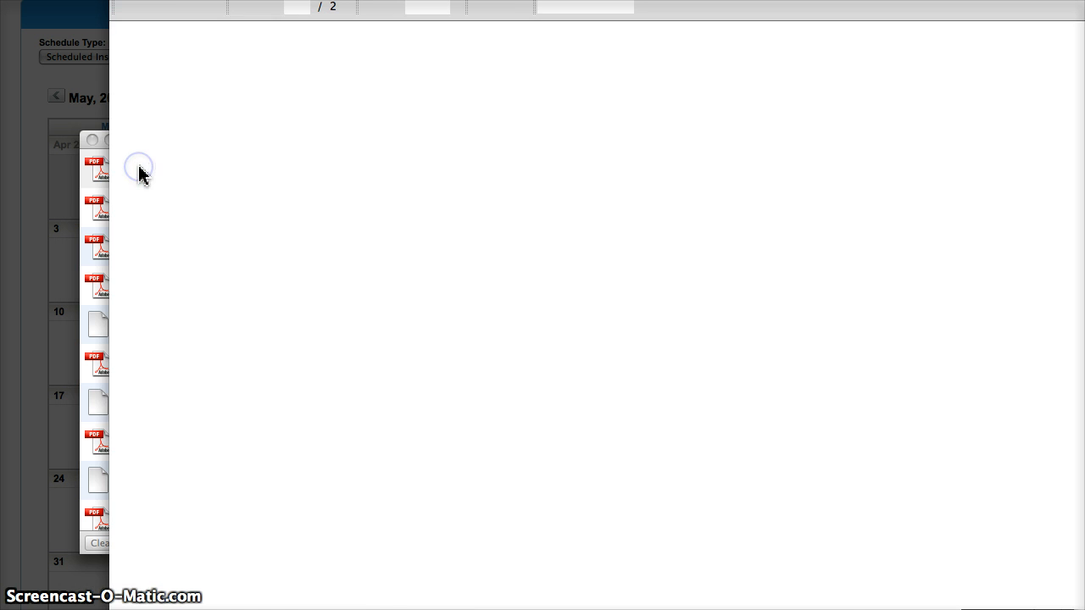
pyautogui.moveTo(389, 0); pyautogui.dragTo(313, 7)
pyautogui.scroll(-2, 584, 190)
pyautogui.scroll(-5, 584, 254)
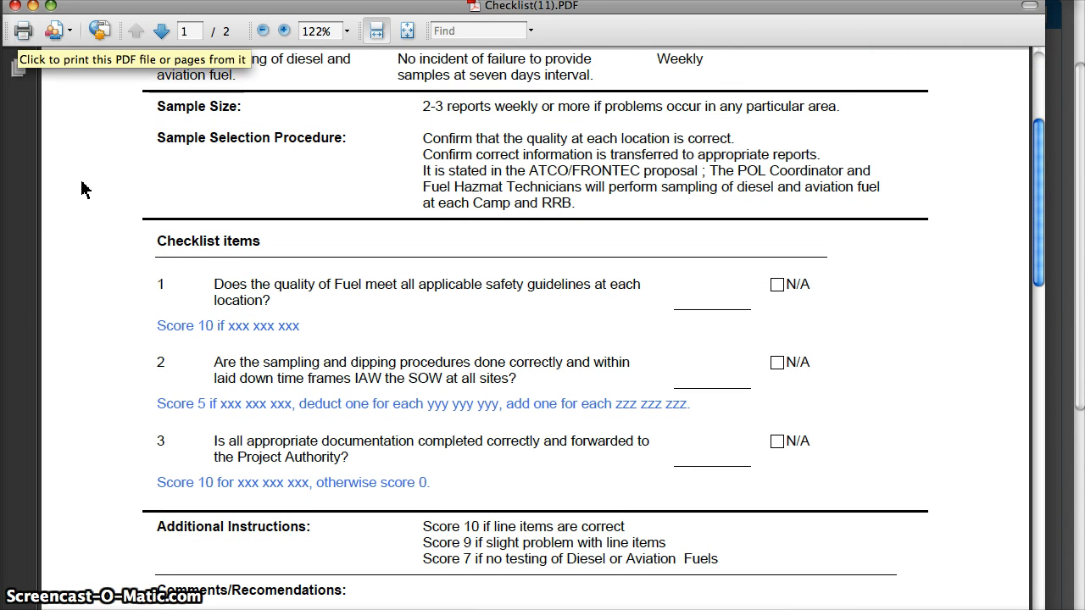
pyautogui.click(14, 6)
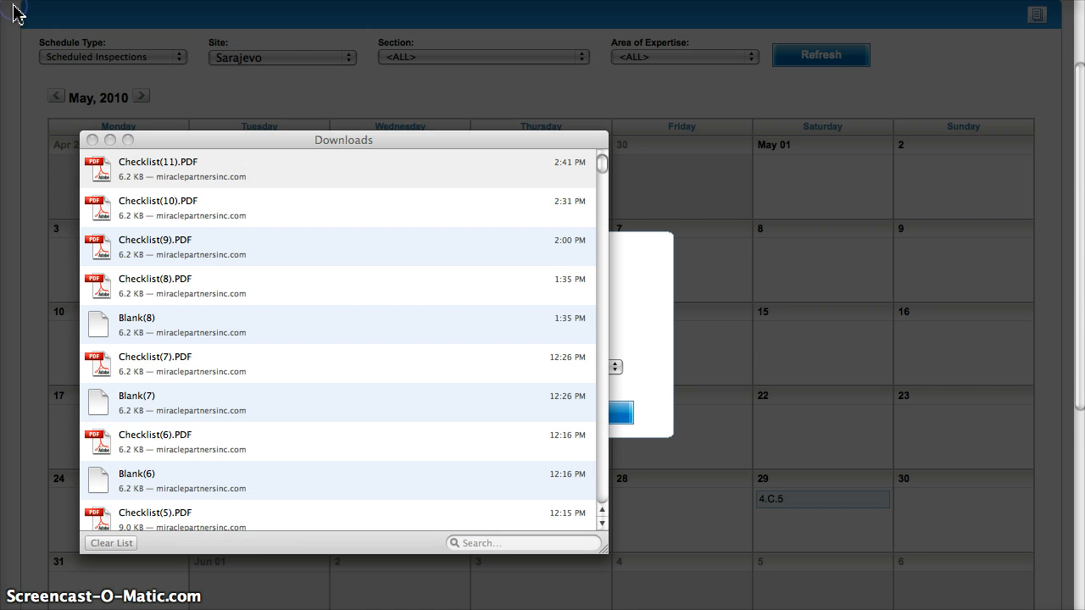
pyautogui.click(92, 141)
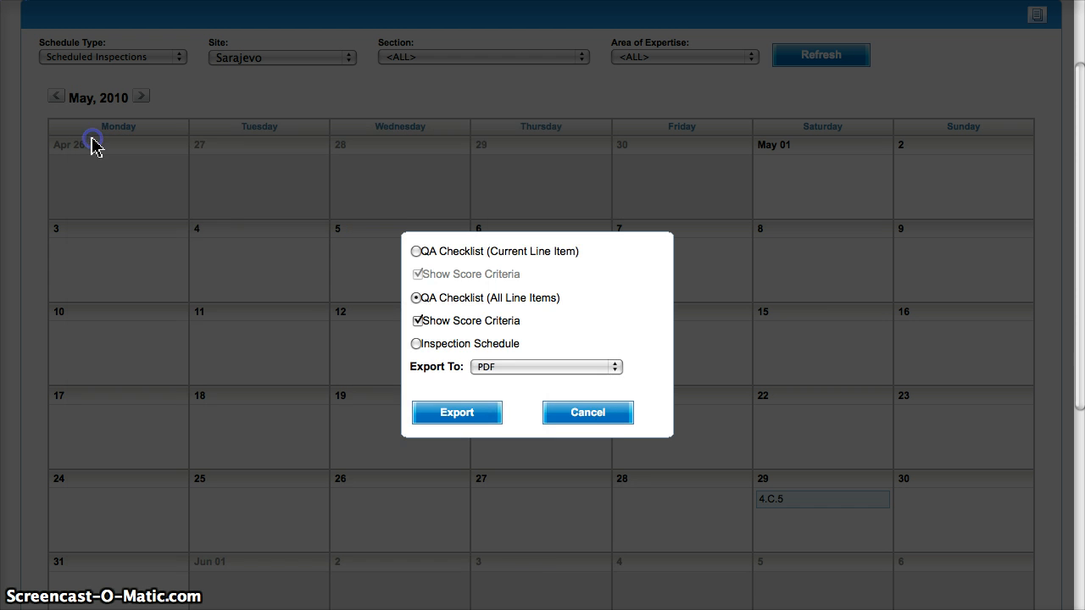
pyautogui.click(598, 414)
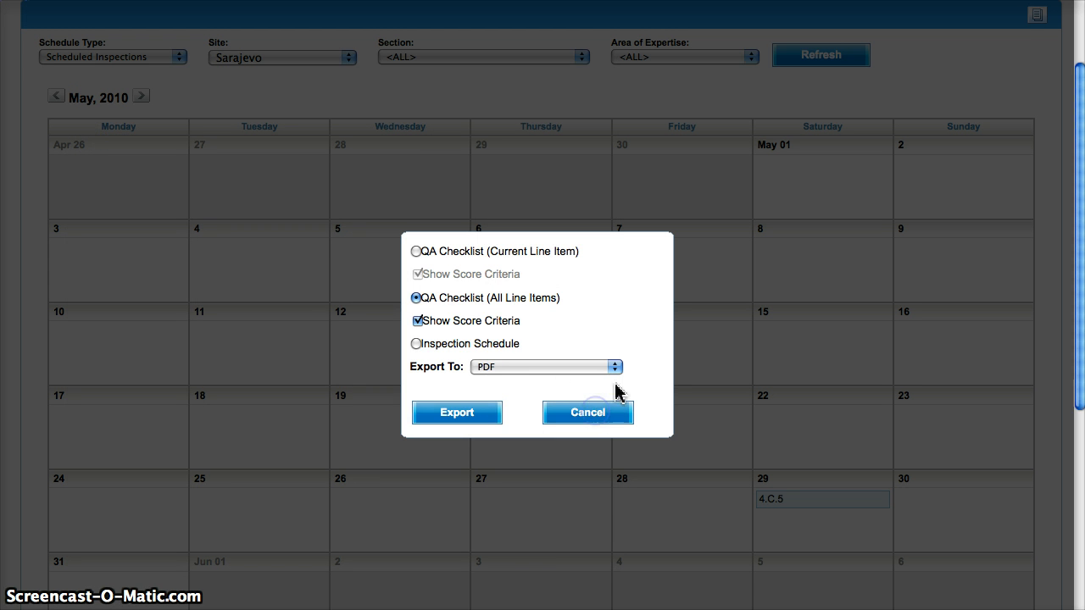
pyautogui.click(581, 415)
# Show the Inspection Results for line item 4.C.5, Take samples of diesel and aviation fuel, in the Fuels Operation (POL) section.
pyautogui.scroll(3, 410, 144)
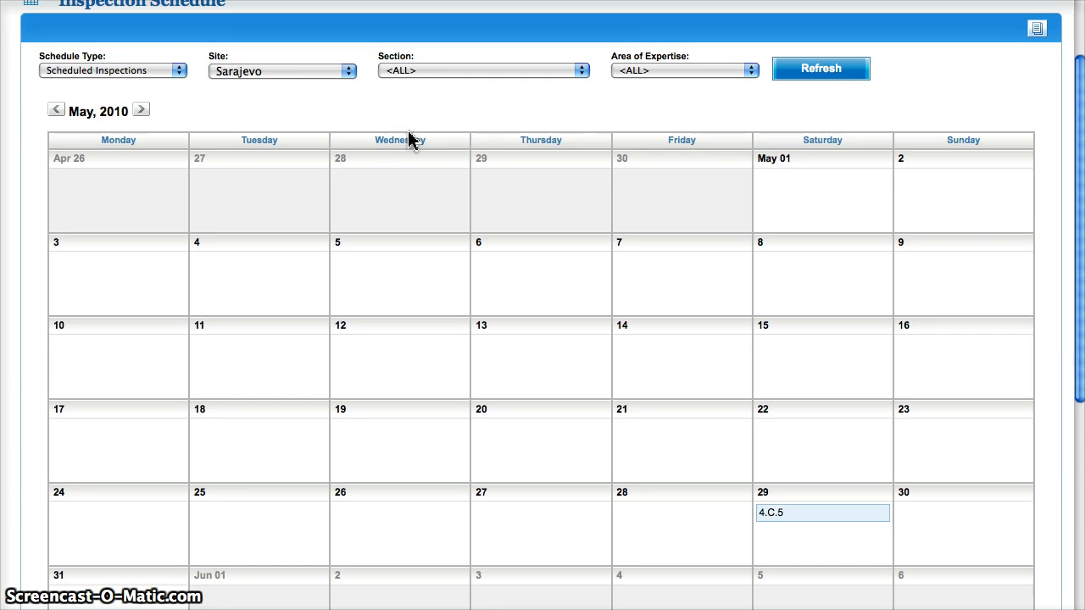
pyautogui.scroll(1, 405, 129)
pyautogui.moveTo(212, 72)
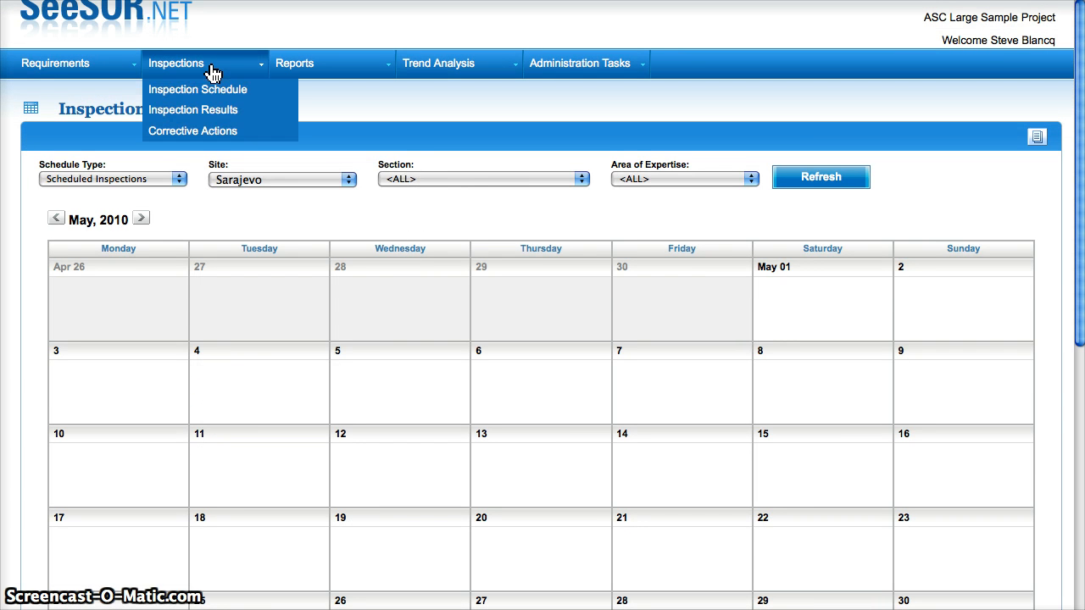
pyautogui.click(204, 111)
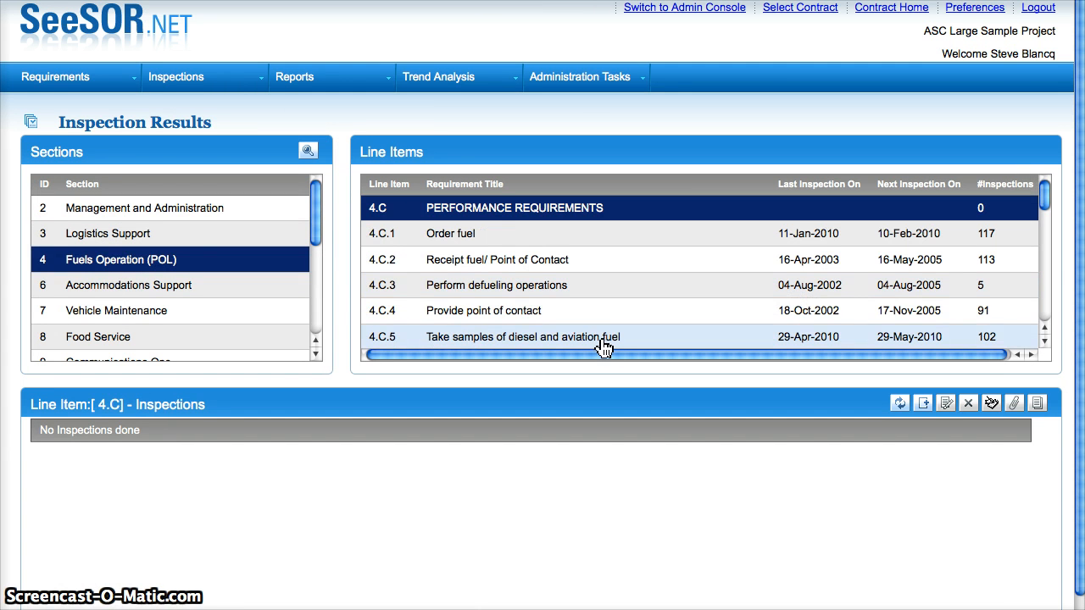
pyautogui.click(601, 338)
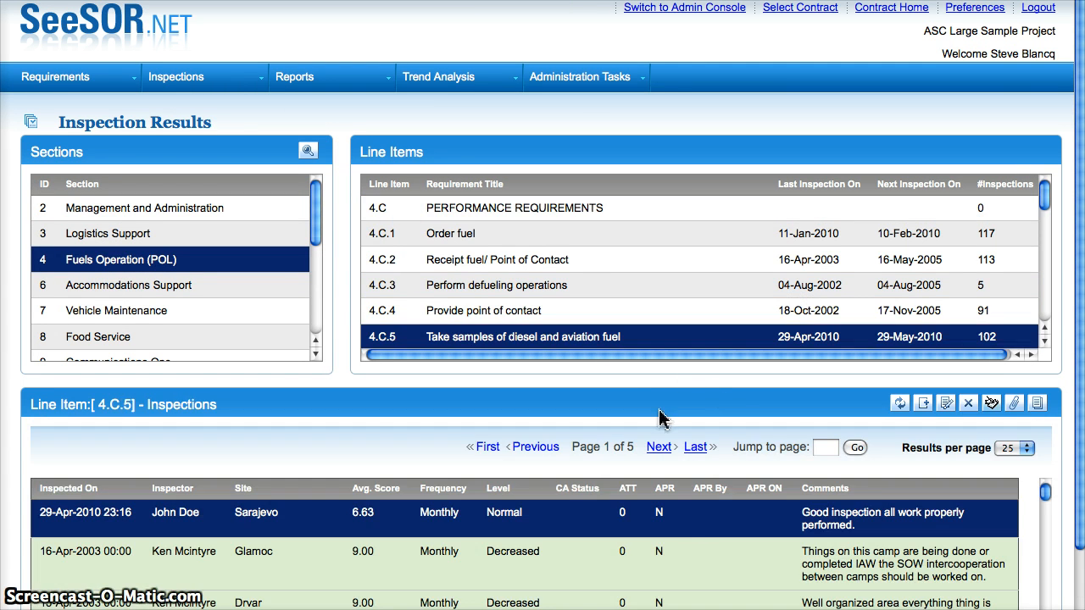
pyautogui.scroll(-1, 575, 529)
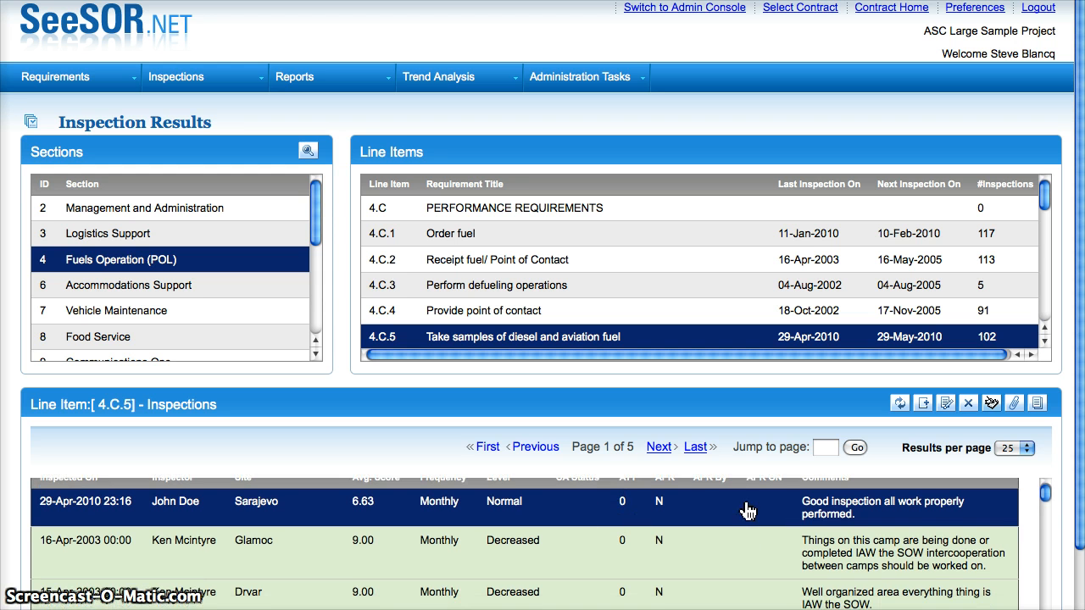
pyautogui.scroll(-2, 1060, 513)
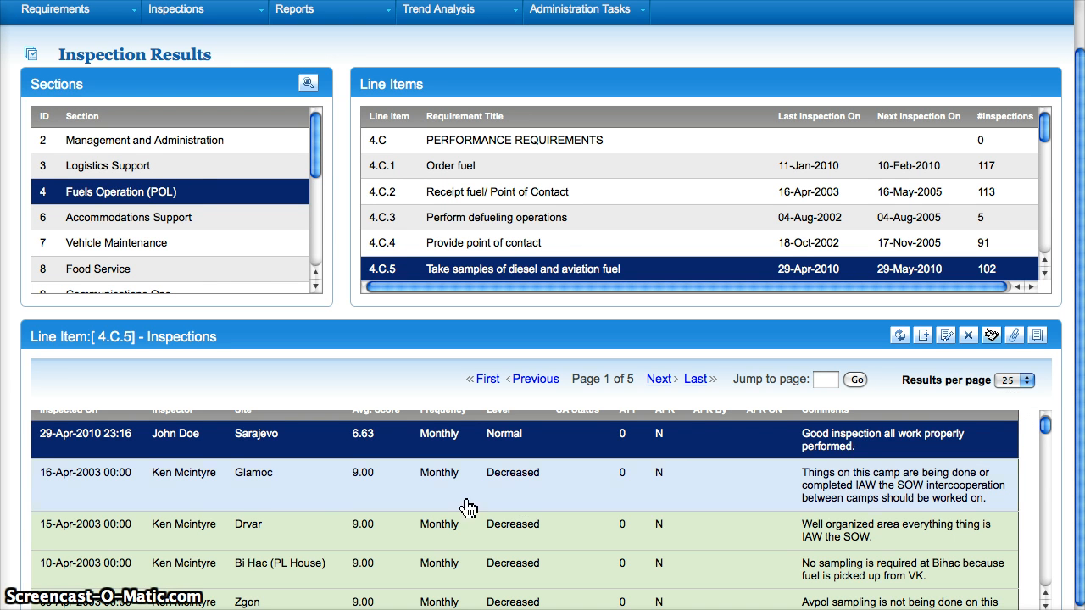
pyautogui.scroll(1, 320, 497)
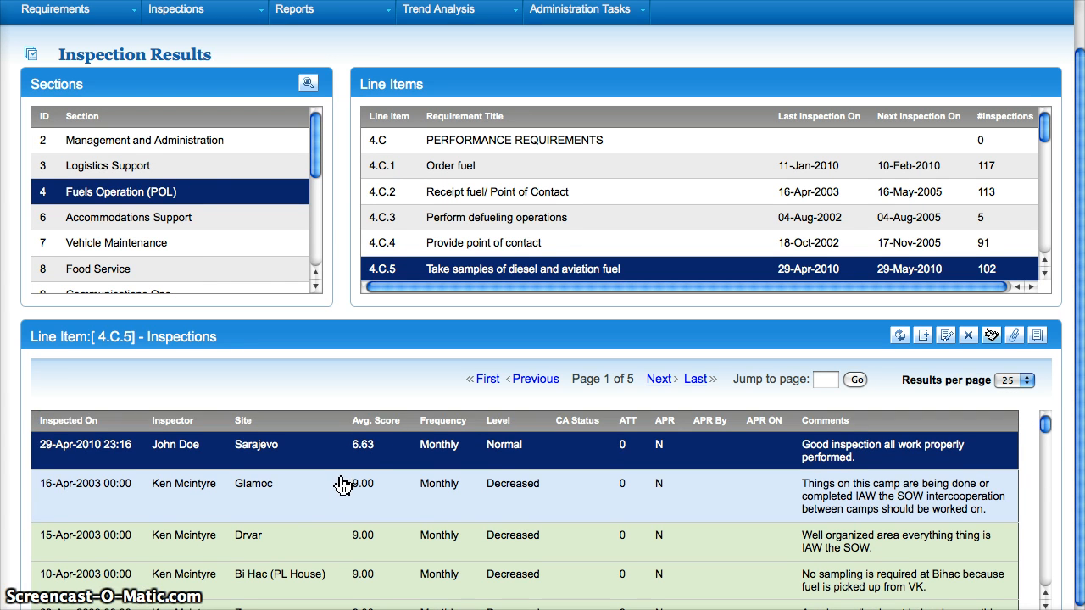
# Add a new inspection to line item 4.C.5 and set its time to 11:42:40 AM on 24 May 2010.
pyautogui.click(924, 340)
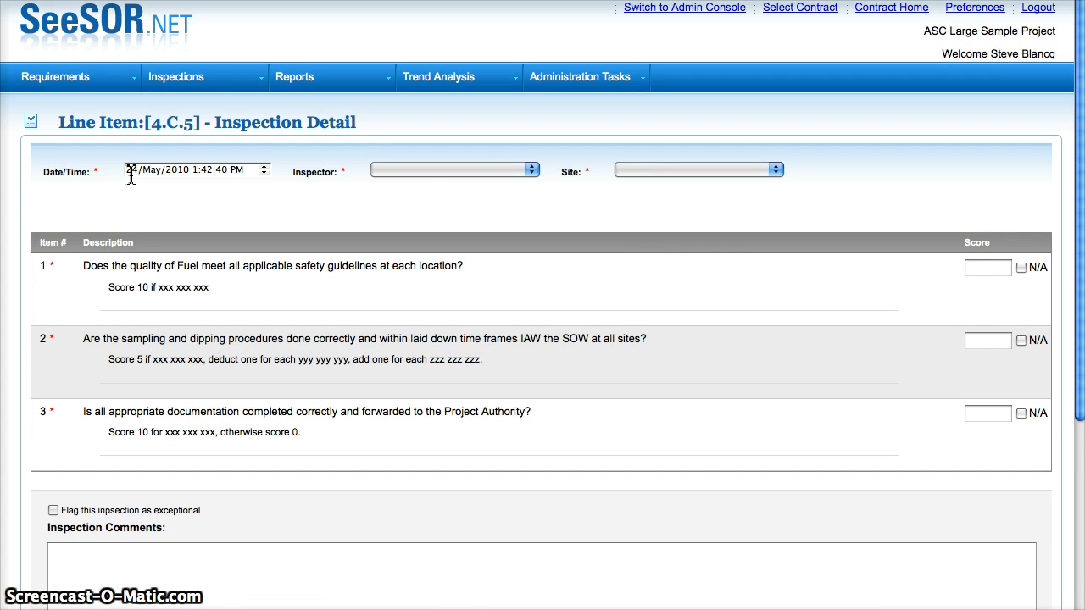
pyautogui.click(189, 172)
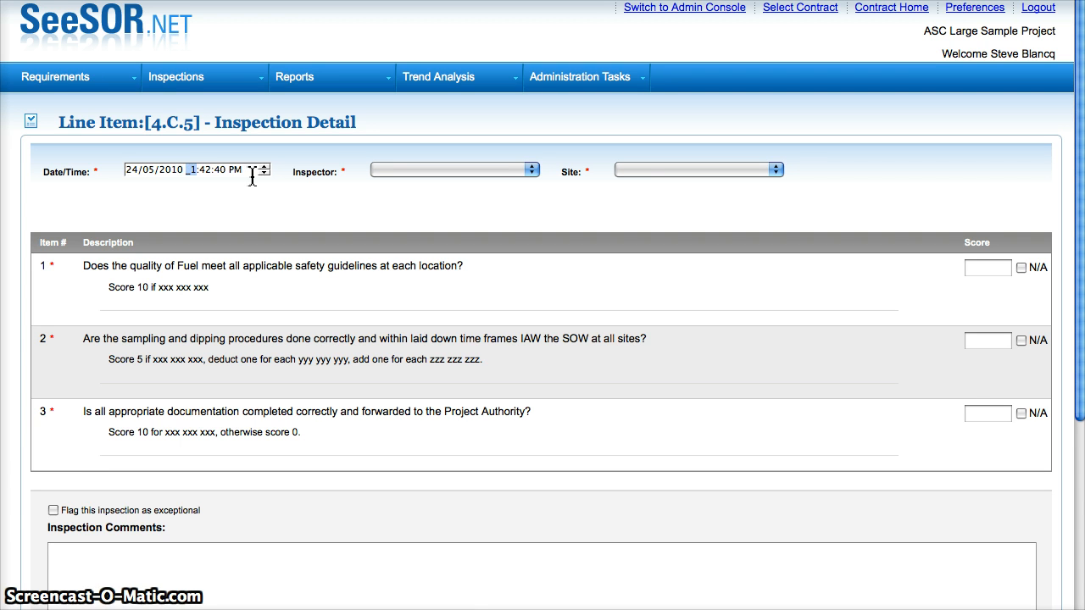
pyautogui.write('1')
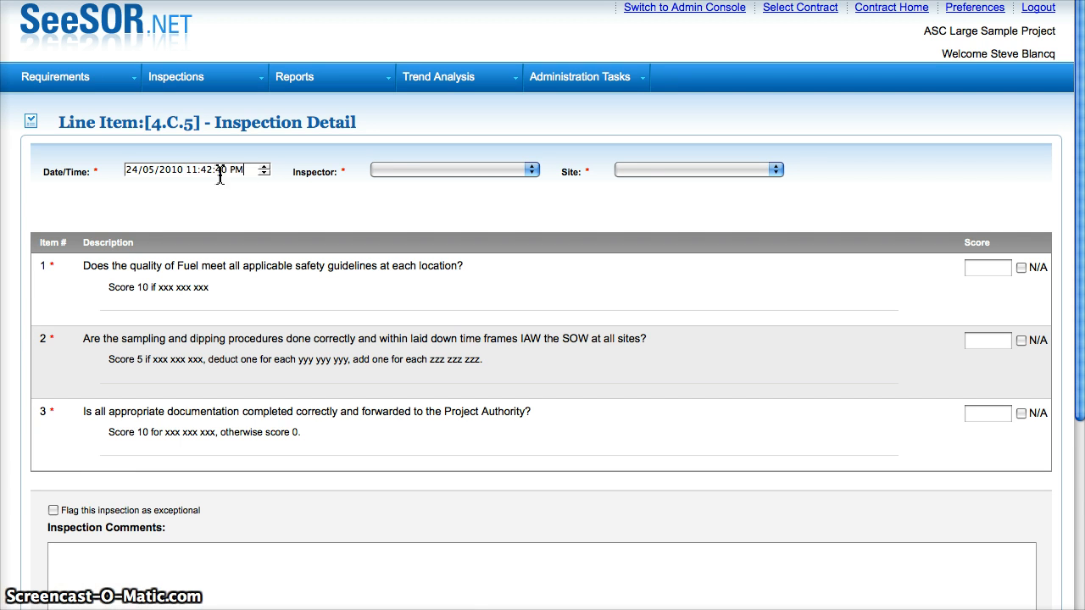
pyautogui.click(237, 174)
pyautogui.write('a')
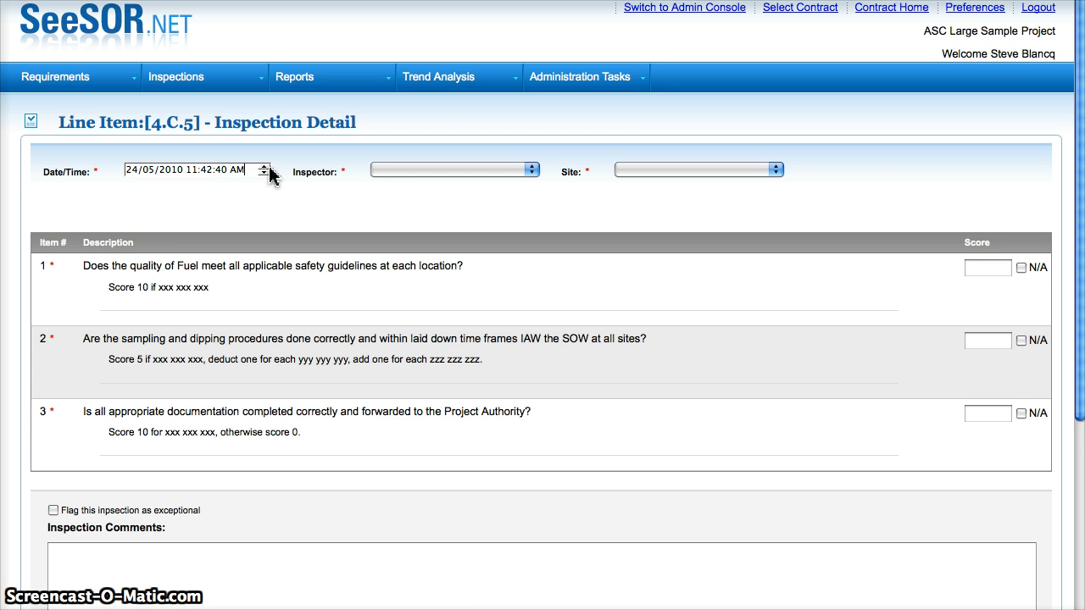
# Select the inspector for the new inspection and set its site to Sarajevo.
pyautogui.click(381, 172)
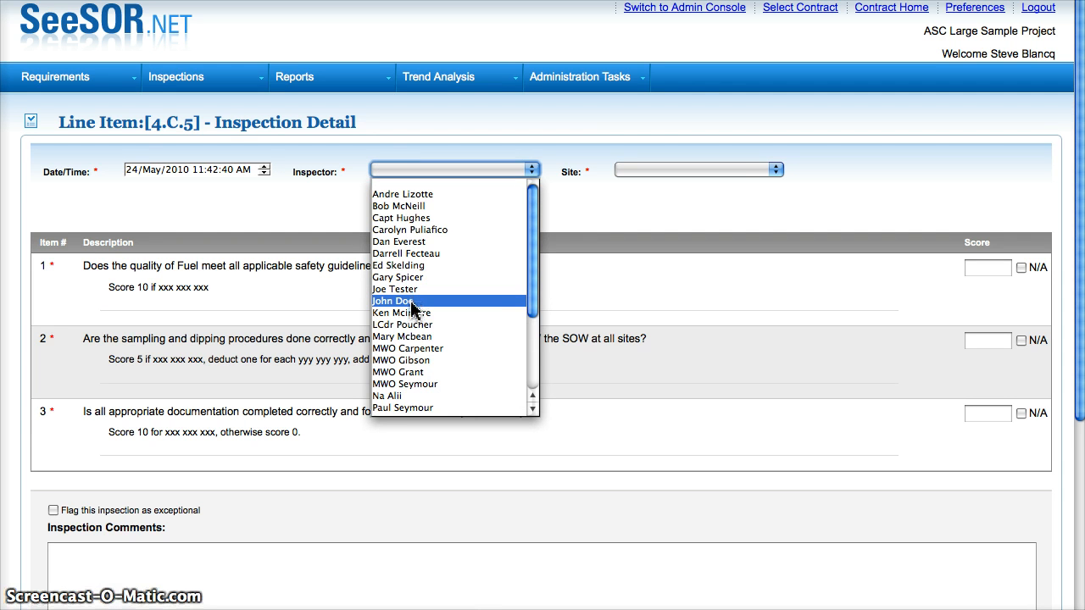
pyautogui.click(411, 302)
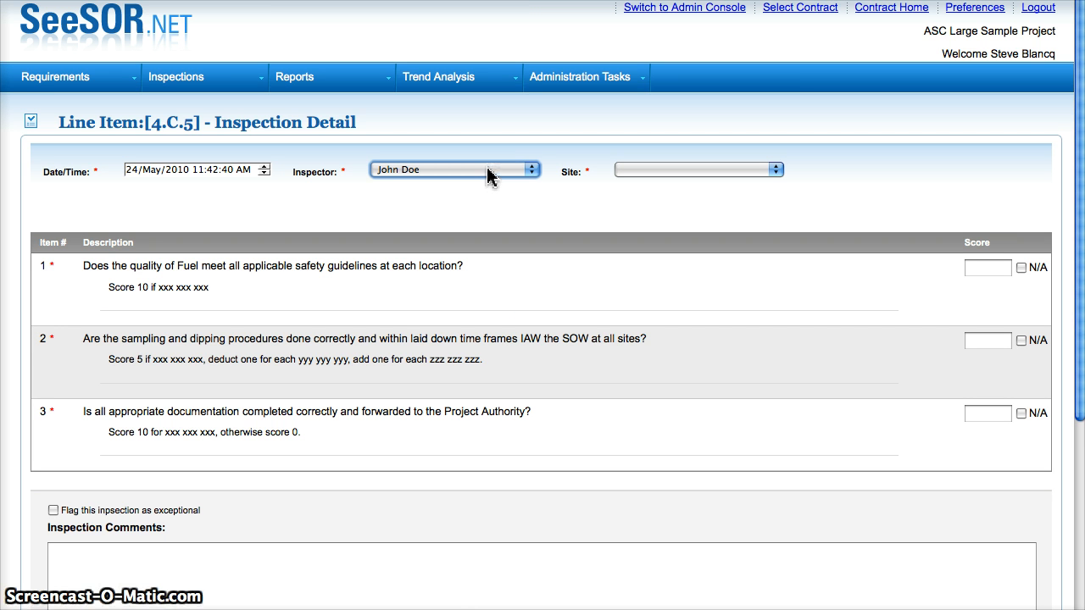
pyautogui.click(654, 172)
pyautogui.click(652, 294)
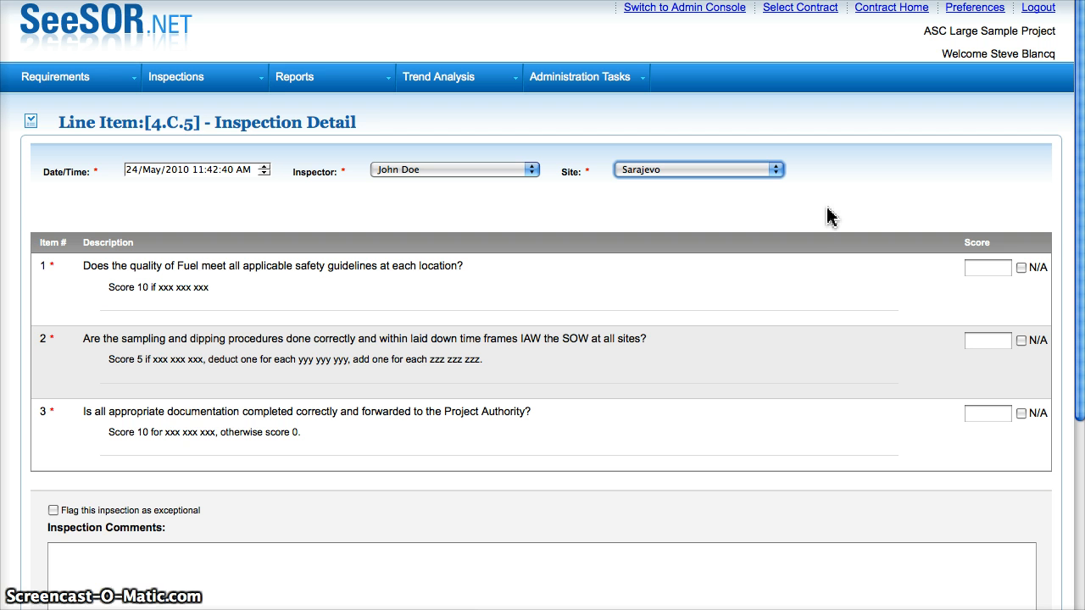
# Score checklist item 1 as 6, item 2 as 5 and item 3 as 0.
pyautogui.click(989, 267)
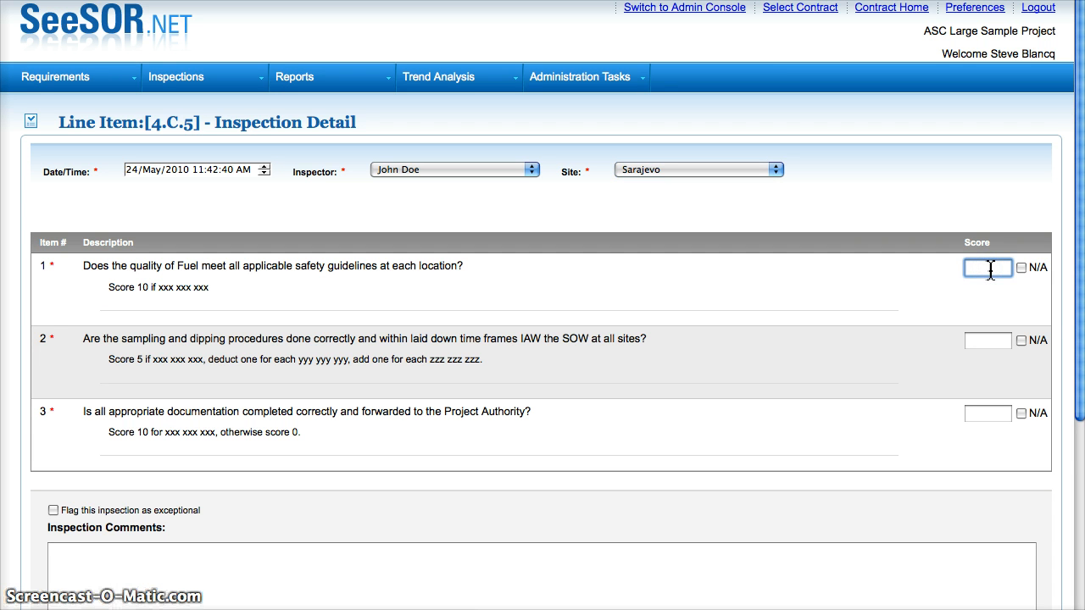
pyautogui.write('6')
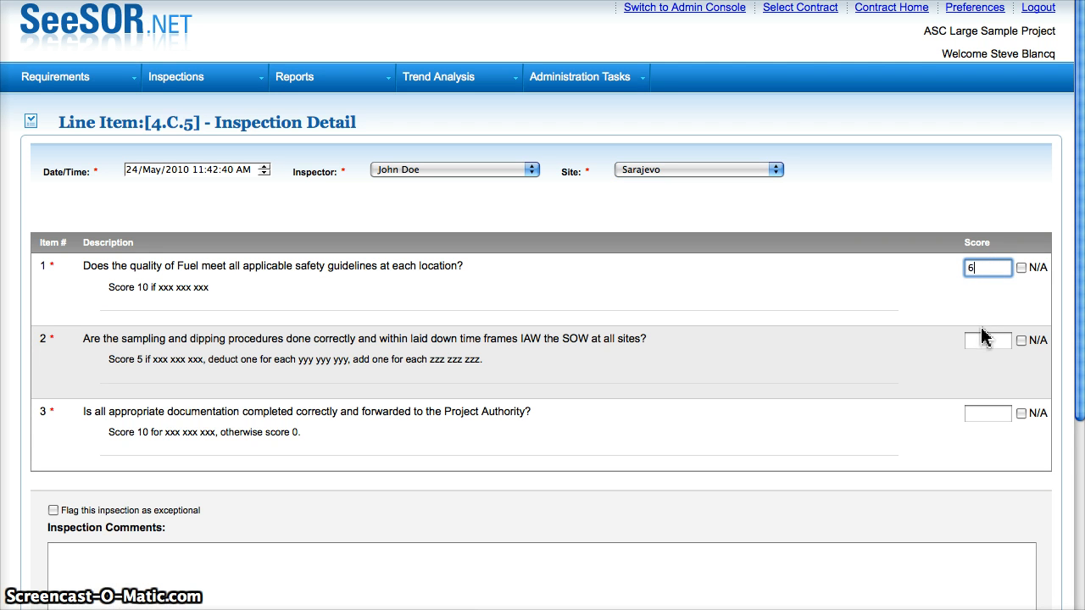
pyautogui.click(984, 339)
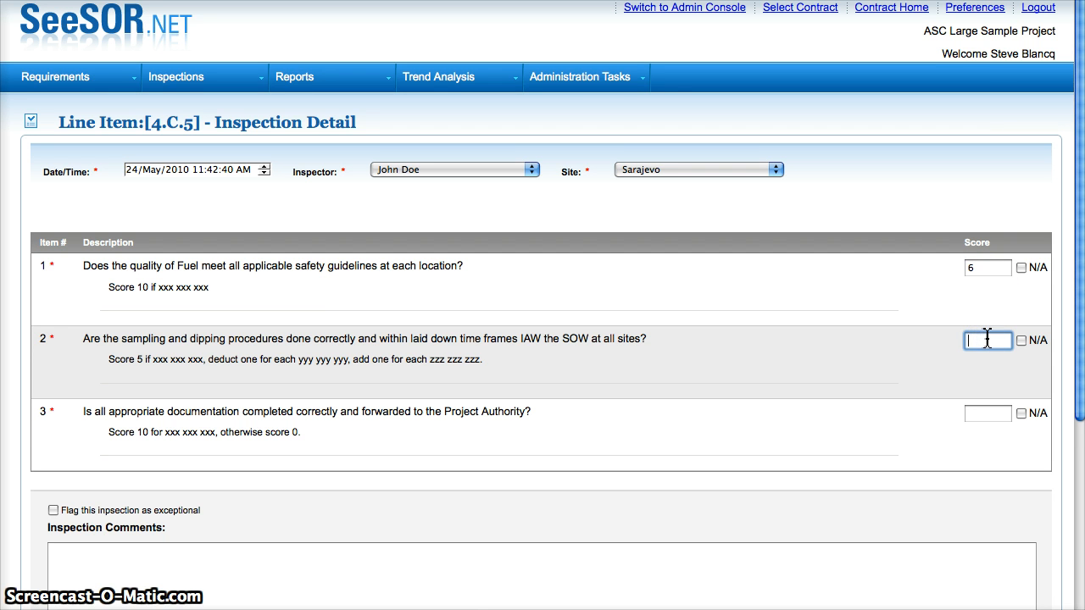
pyautogui.write('5')
pyautogui.click(989, 413)
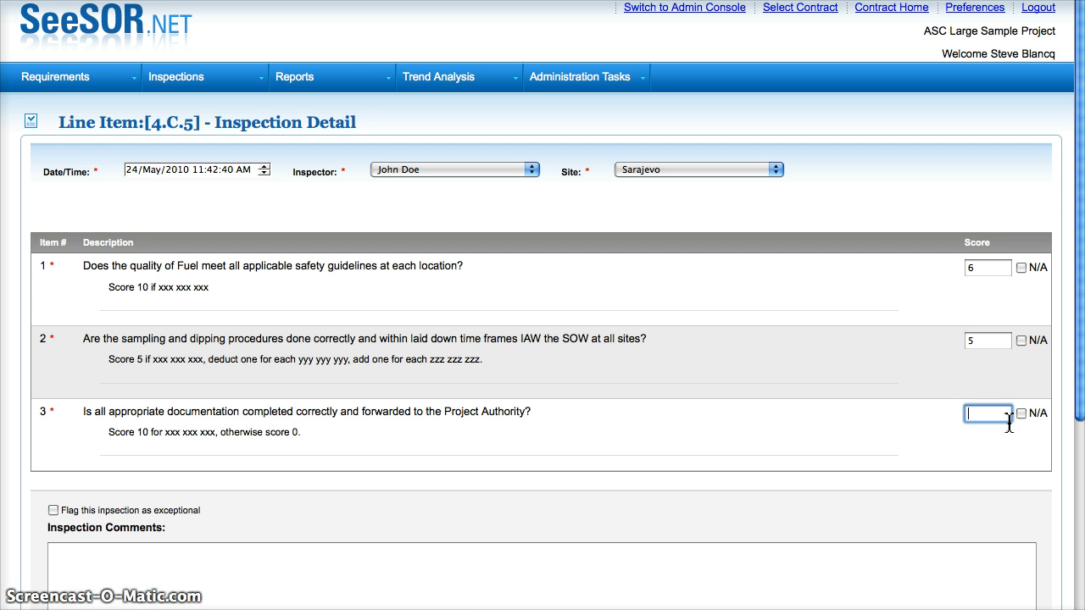
pyautogui.write('9')
pyautogui.press('BackSpace')
pyautogui.write('0')
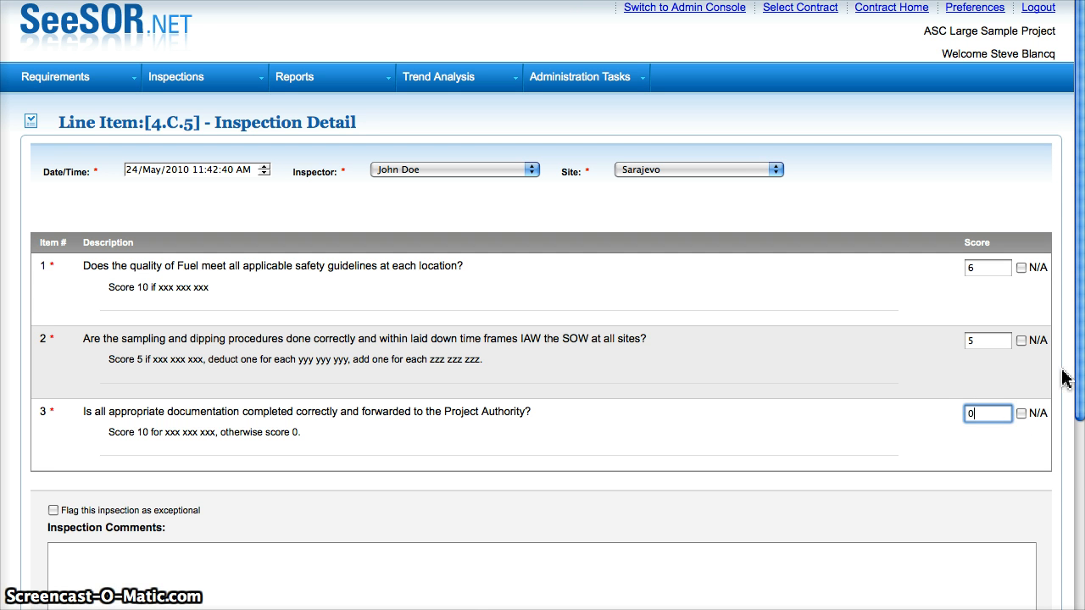
# Enter the inspection comment "3rd checklist item not performed correctly. CA created and documents the issue.".
pyautogui.scroll(-3, 806, 547)
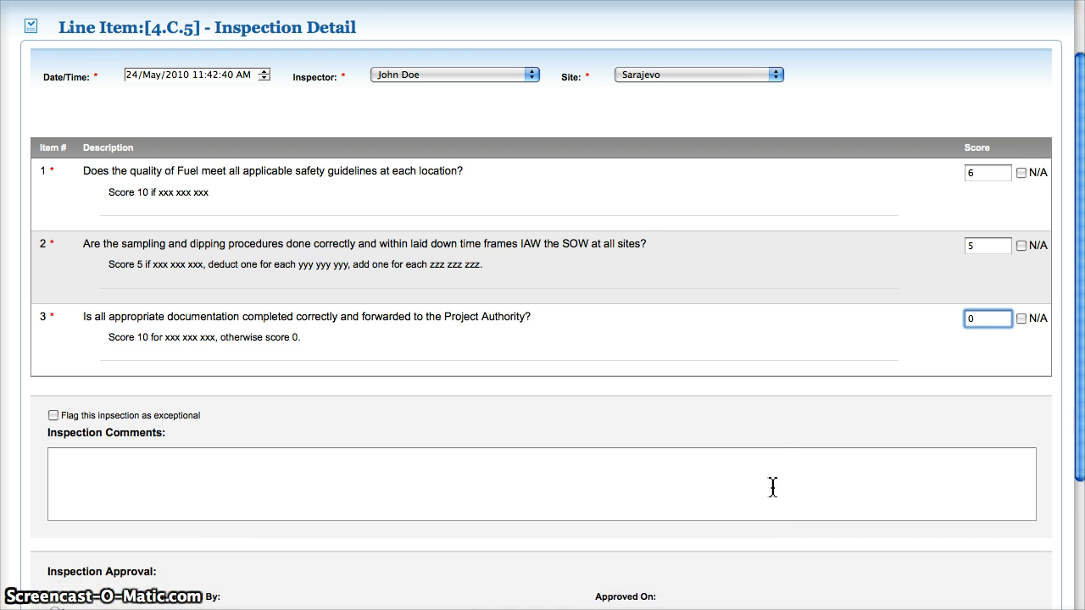
pyautogui.click(779, 455)
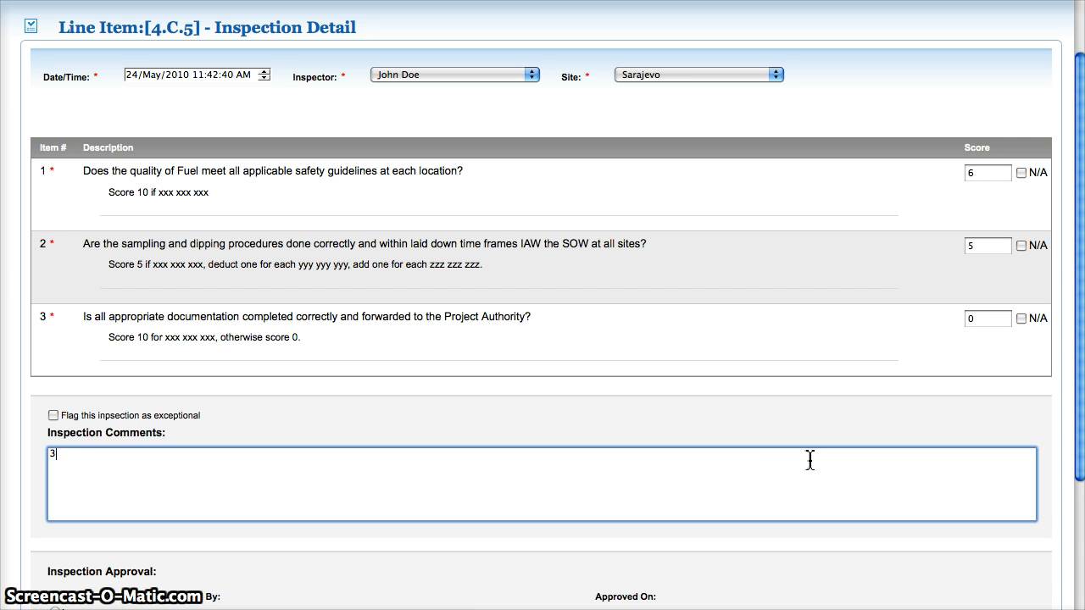
pyautogui.write('3rd id')
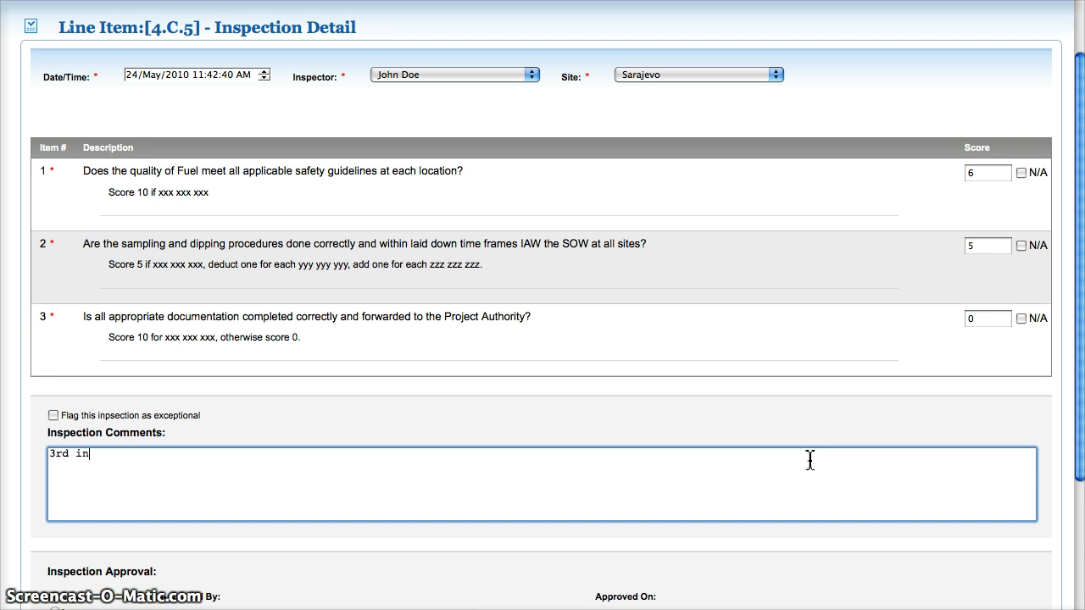
pyautogui.press('BackSpace')
pyautogui.press('BackSpace')
pyautogui.write('checklist item')
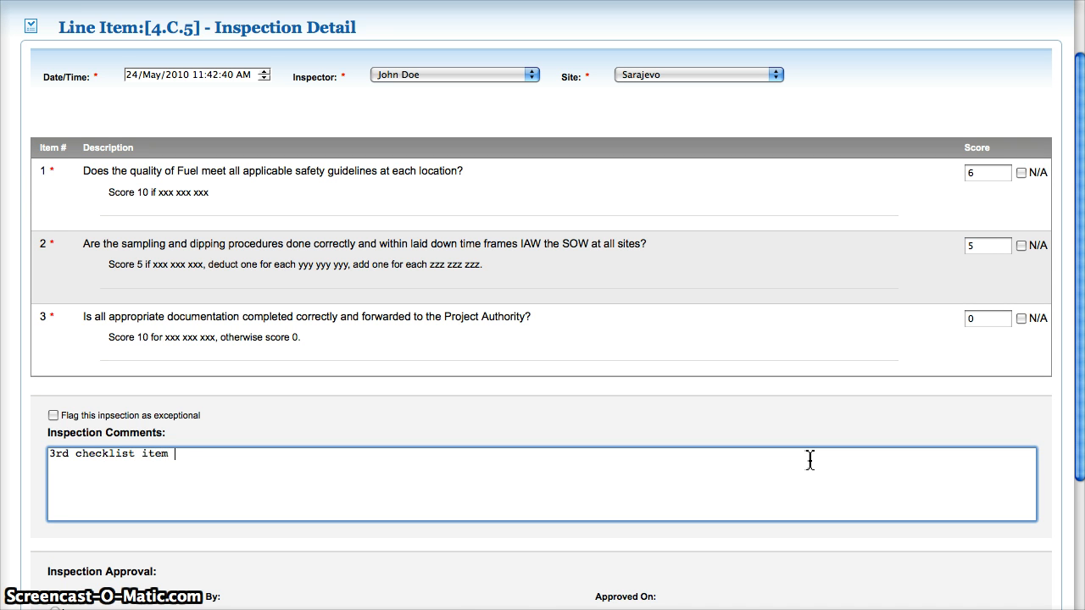
pyautogui.write(' not per')
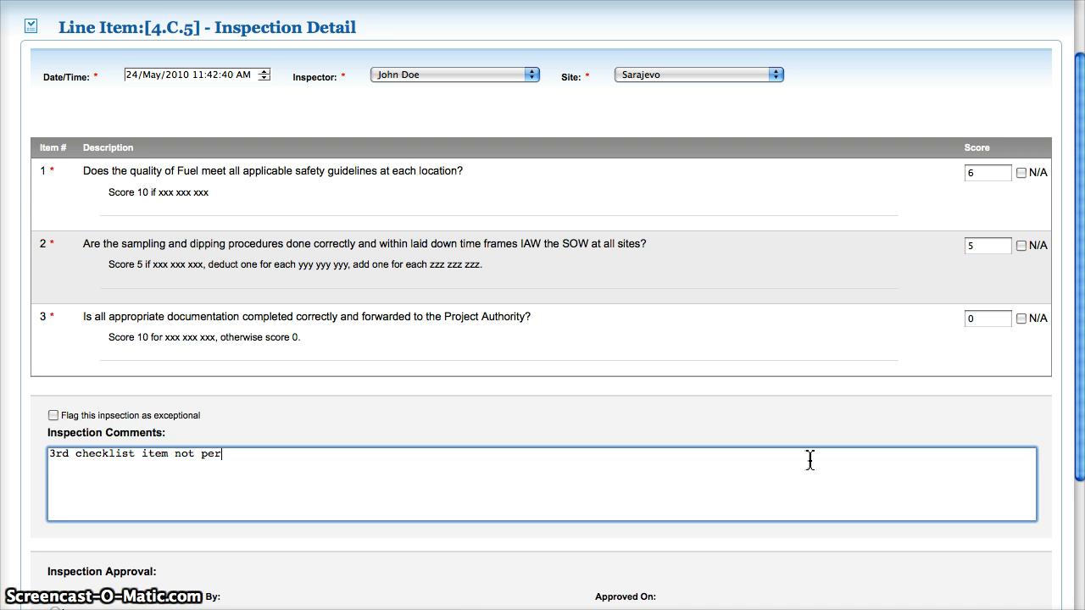
pyautogui.write('formed c')
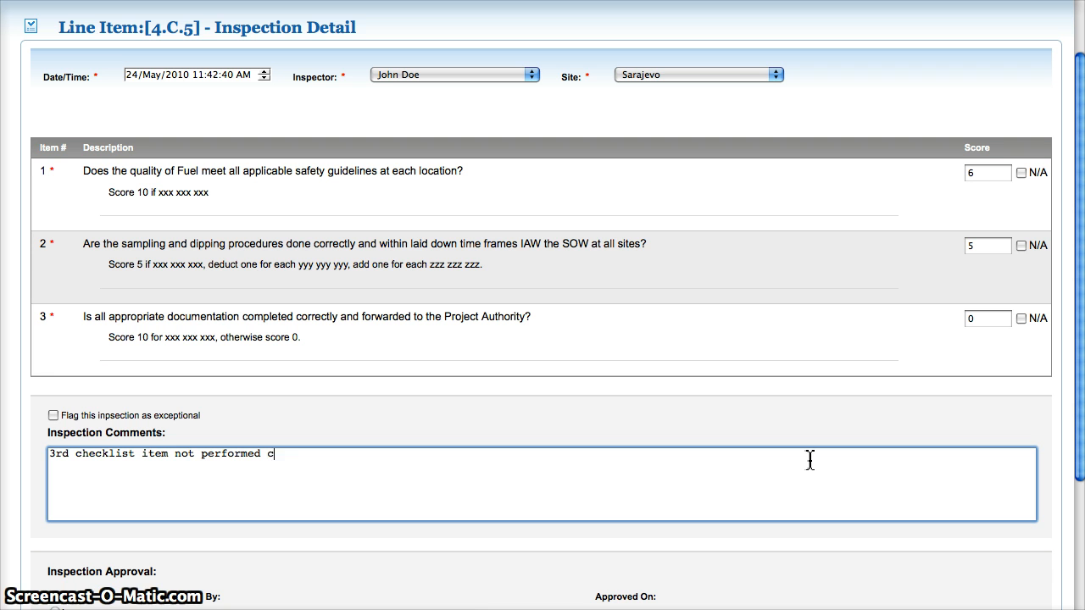
pyautogui.write('orrectly. CA created and')
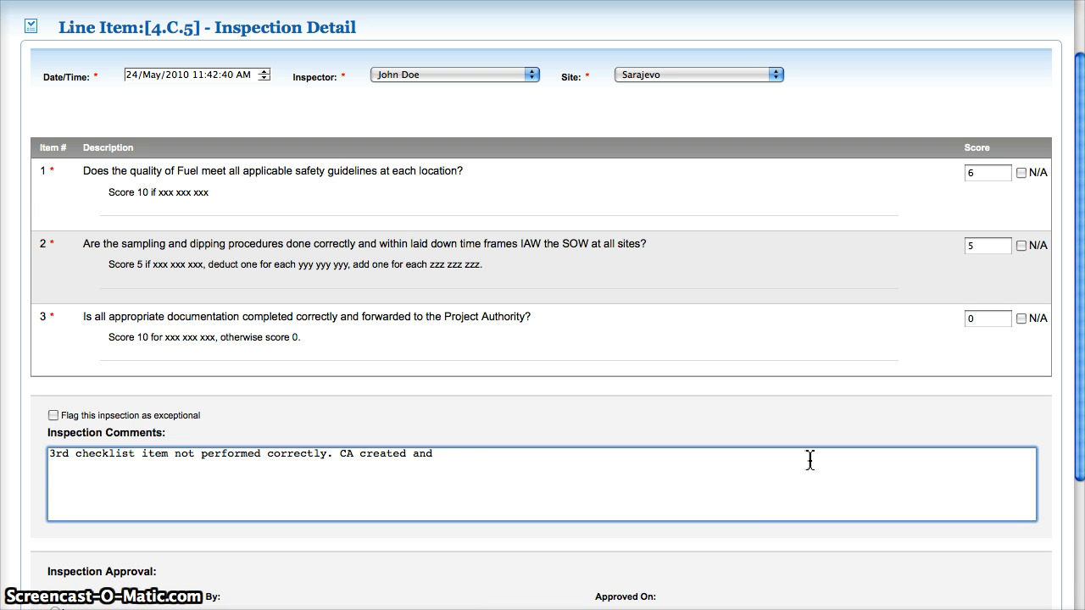
pyautogui.write(' documents the issue')
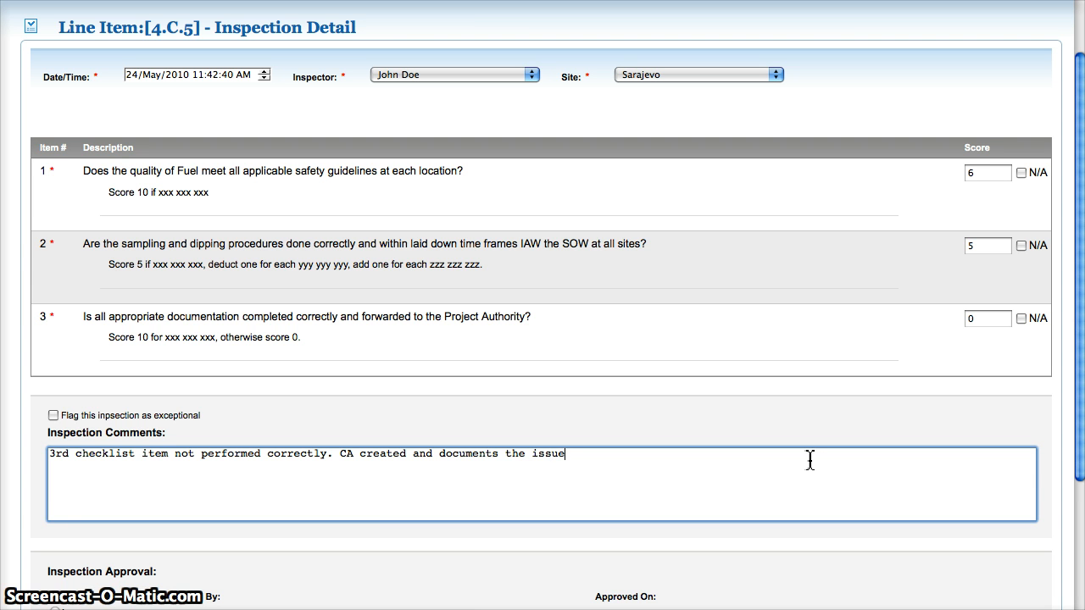
pyautogui.write('.')
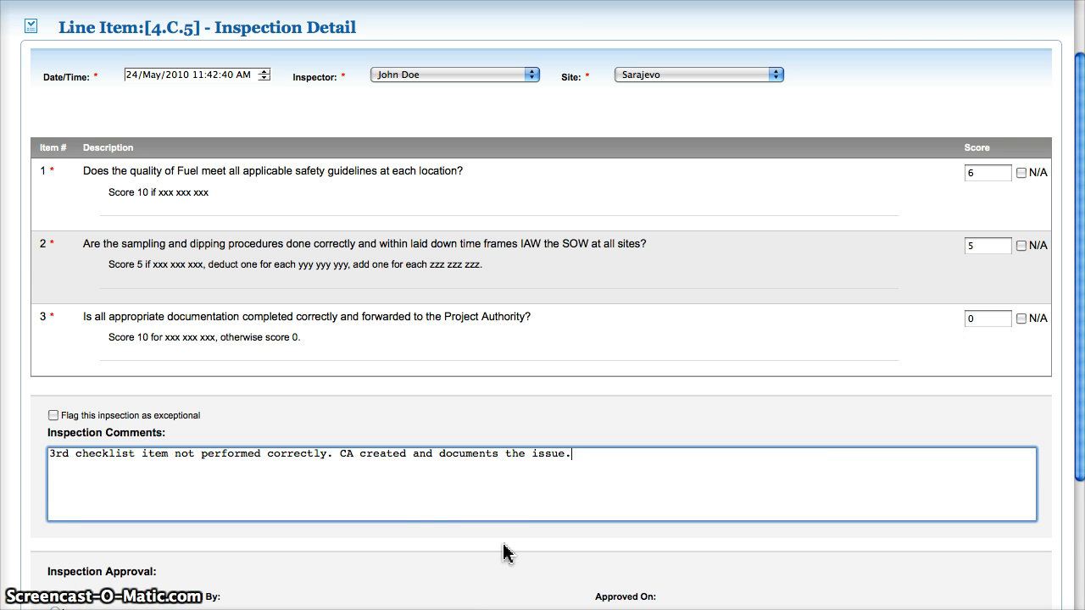
# Save the new inspection for line item 4.C.5.
pyautogui.scroll(-5, 510, 495)
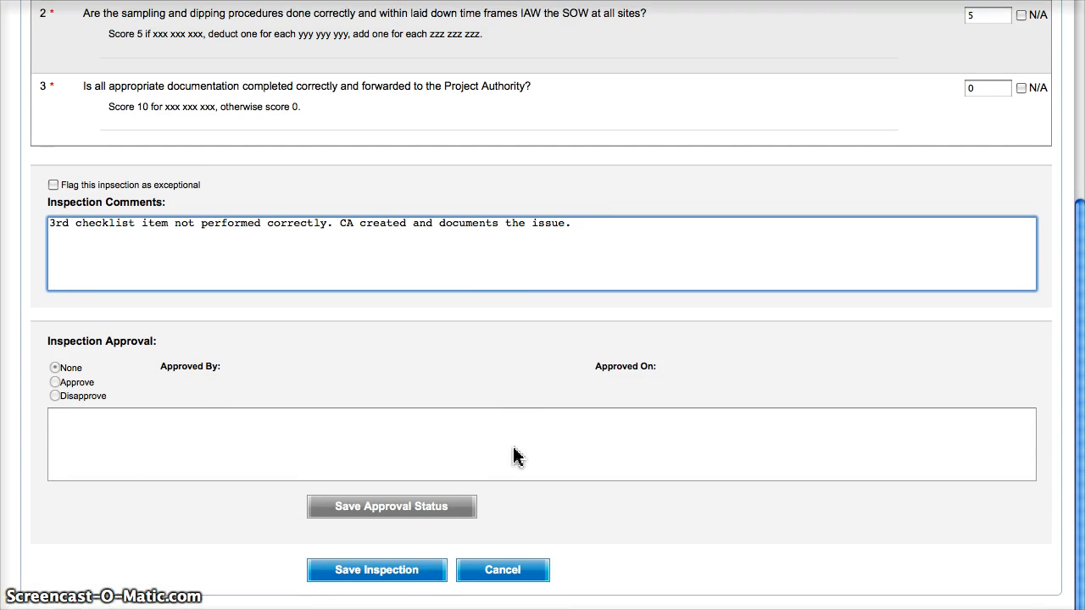
pyautogui.scroll(-1, 515, 455)
pyautogui.click(392, 552)
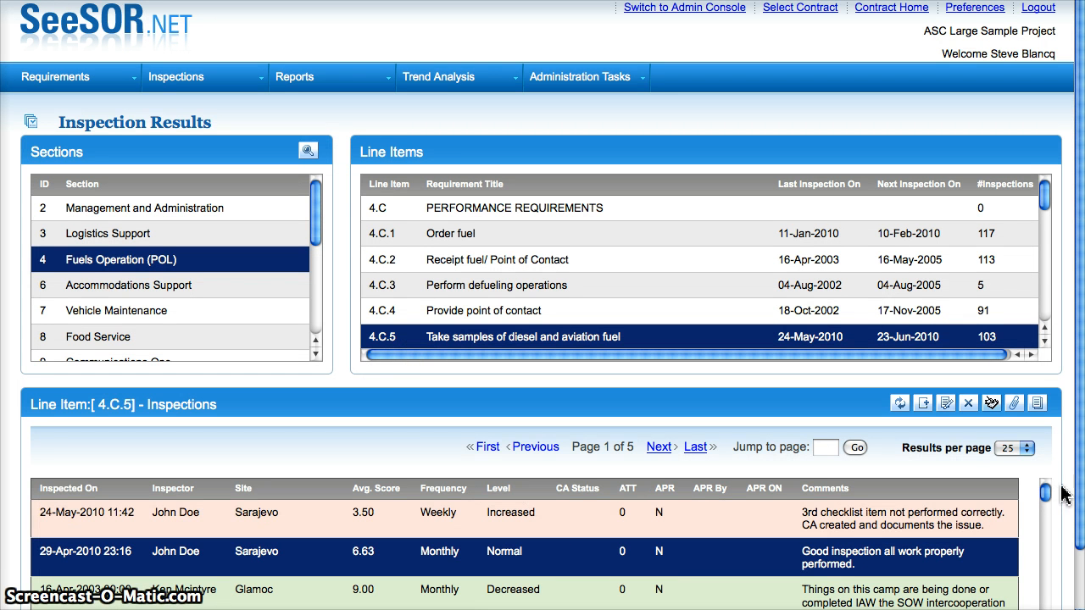
# Create and save a corrective action for the 24-May-2010 11:42 inspection, using the current date and the issue "The basis problem observed.".
pyautogui.scroll(-3, 1069, 512)
pyautogui.scroll(-5, 1069, 513)
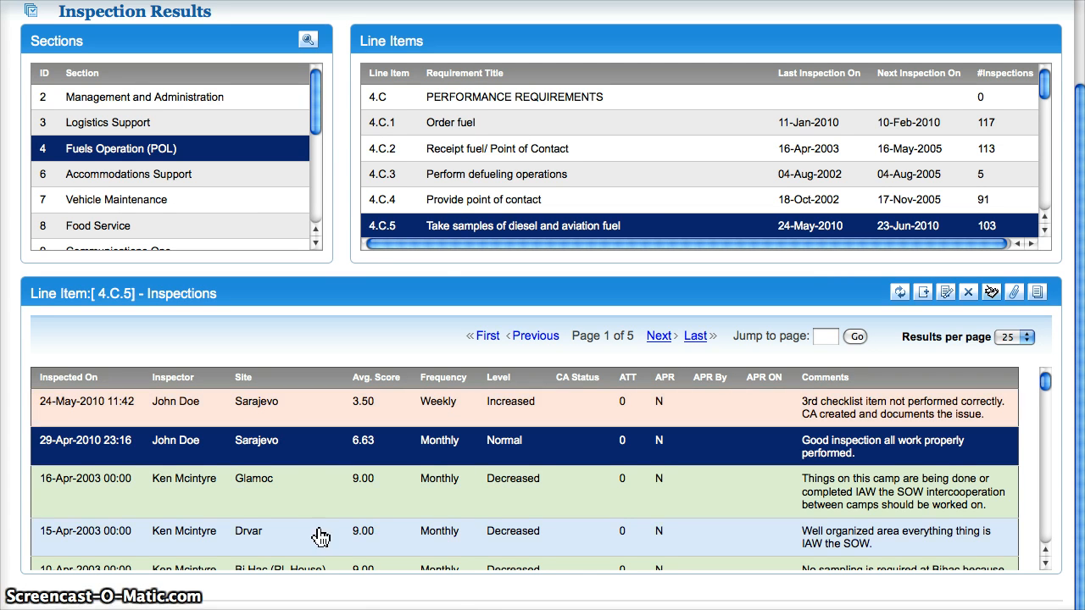
pyautogui.click(460, 414)
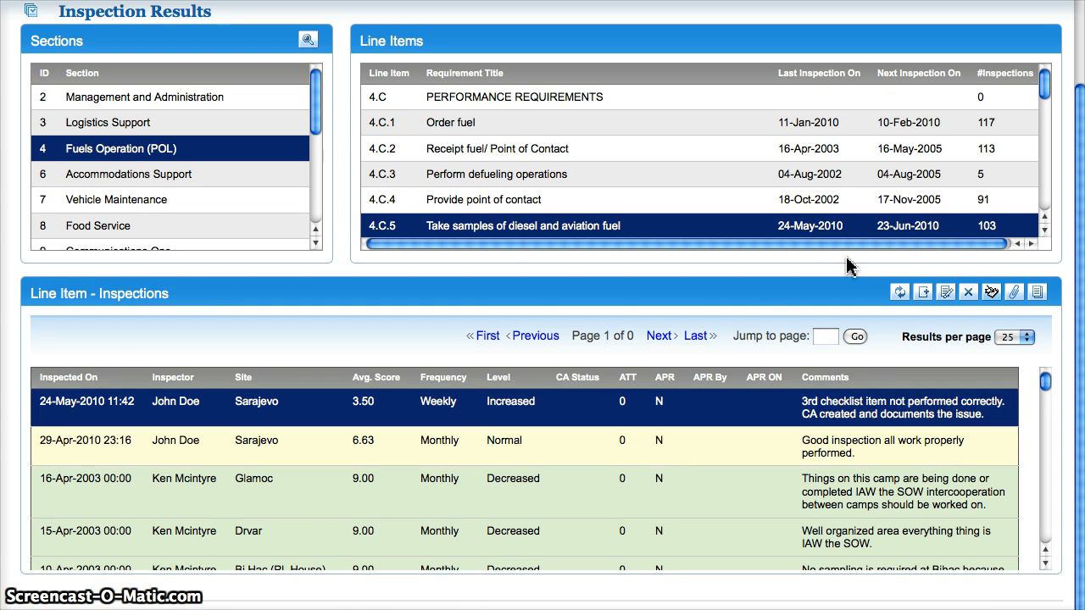
pyautogui.click(991, 292)
pyautogui.click(560, 322)
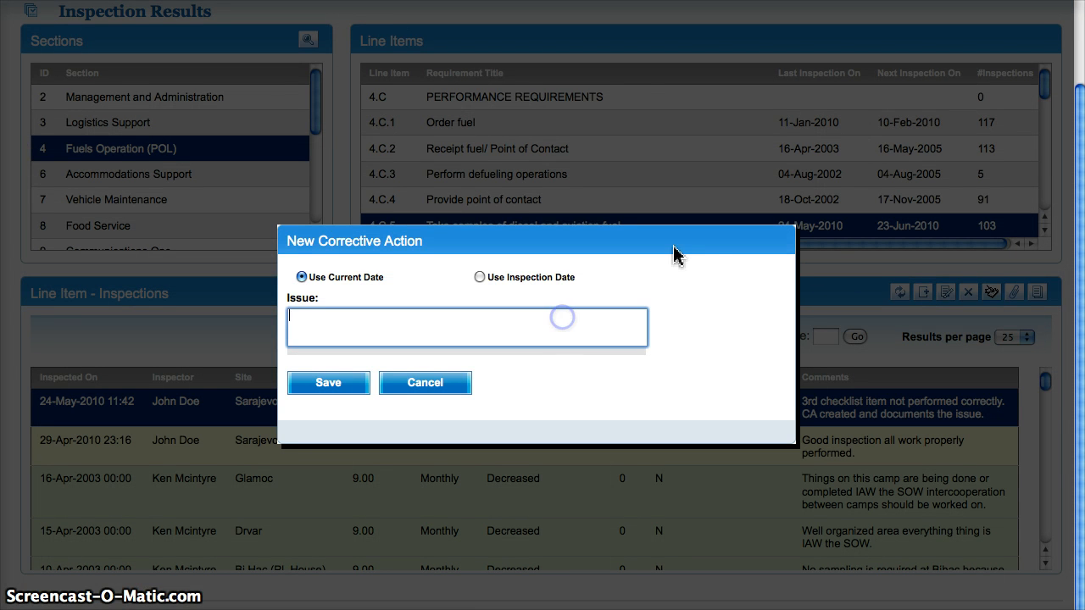
pyautogui.write('The basis problem obse')
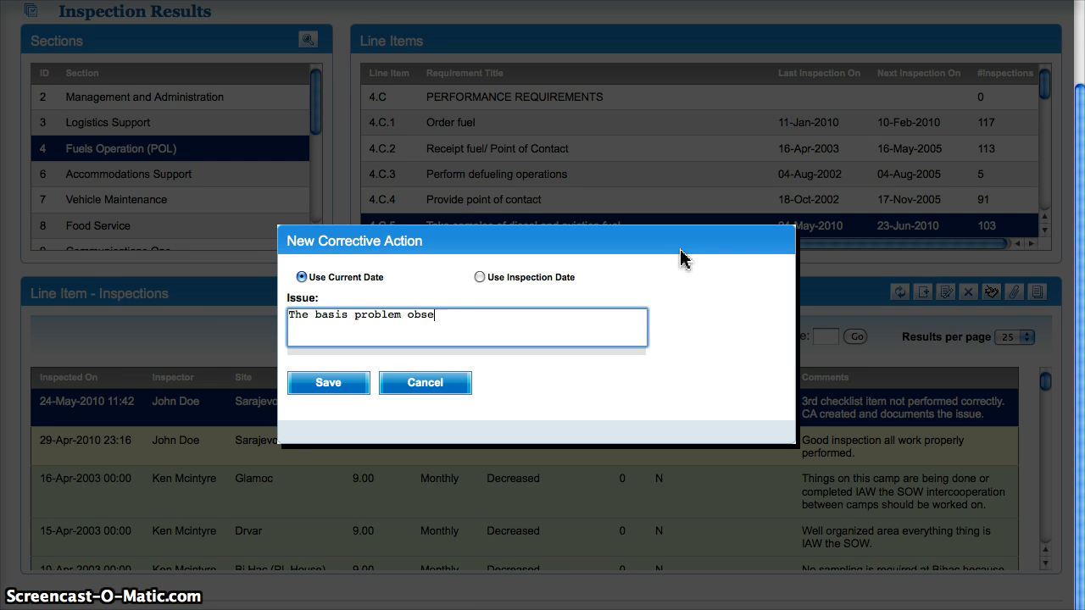
pyautogui.write('rved.')
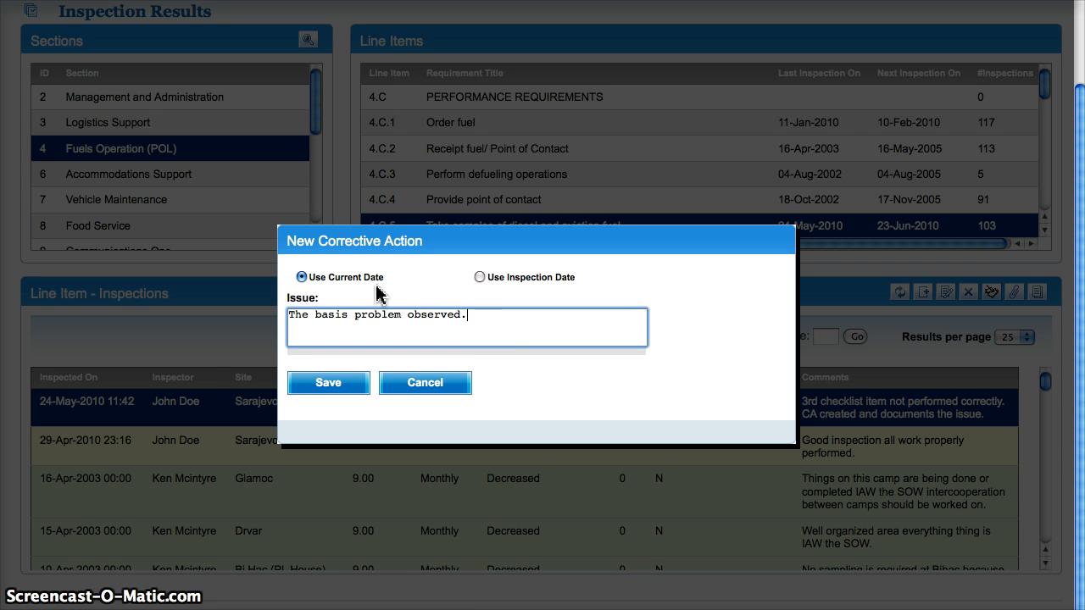
pyautogui.click(335, 385)
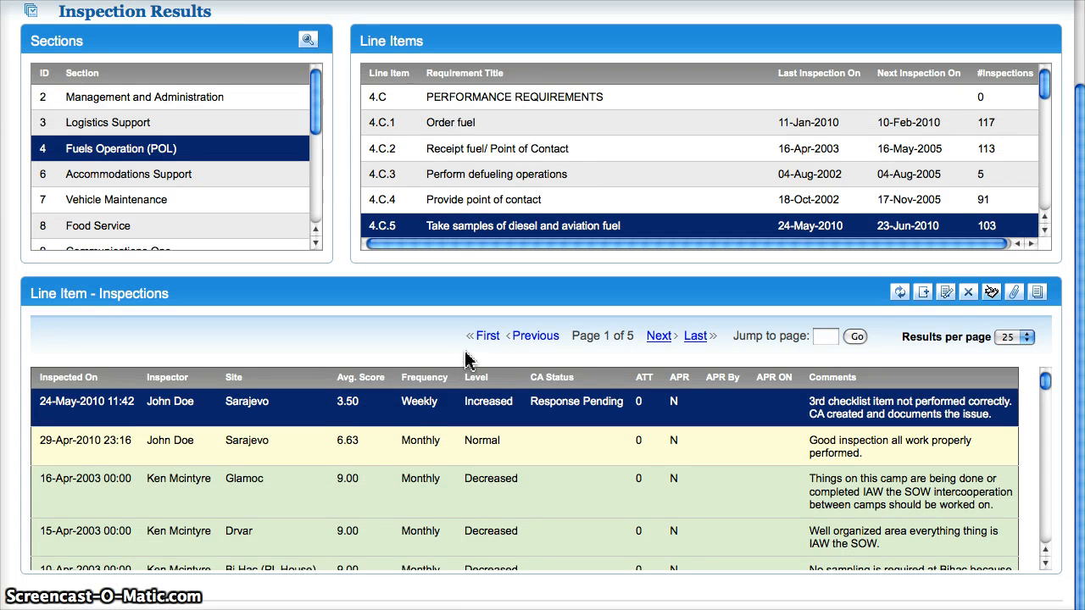
# Return to the contract home page to check the pending corrective actions.
pyautogui.scroll(2, 1069, 235)
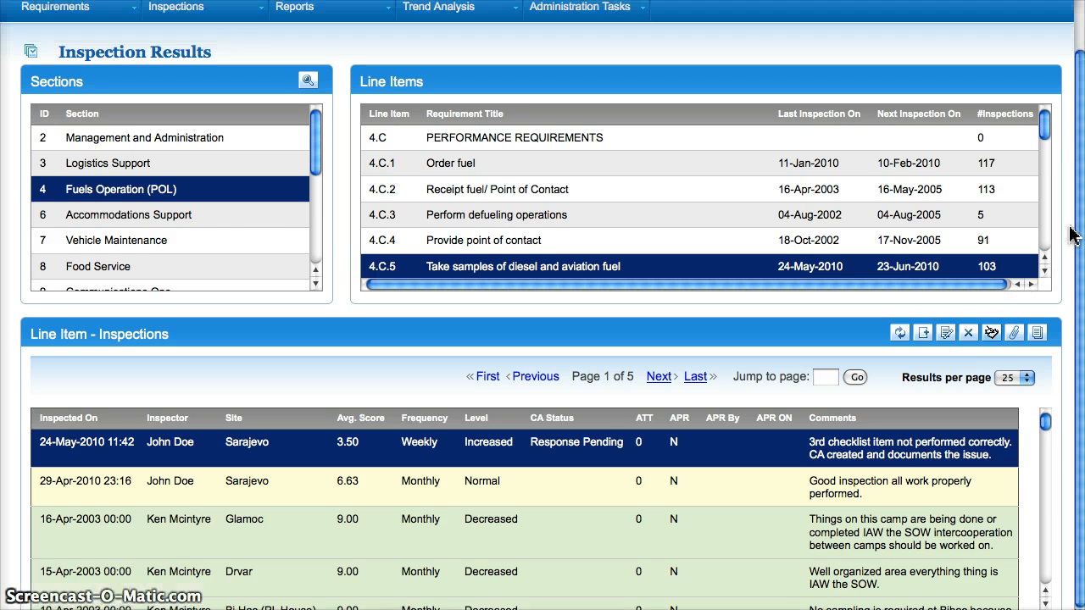
pyautogui.scroll(3, 1070, 235)
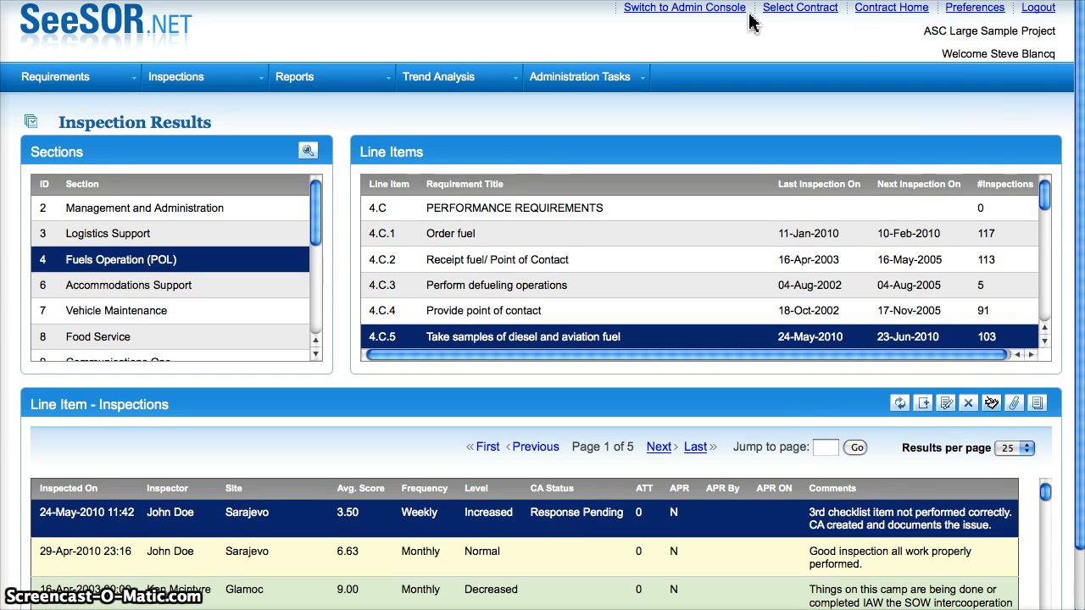
pyautogui.click(877, 7)
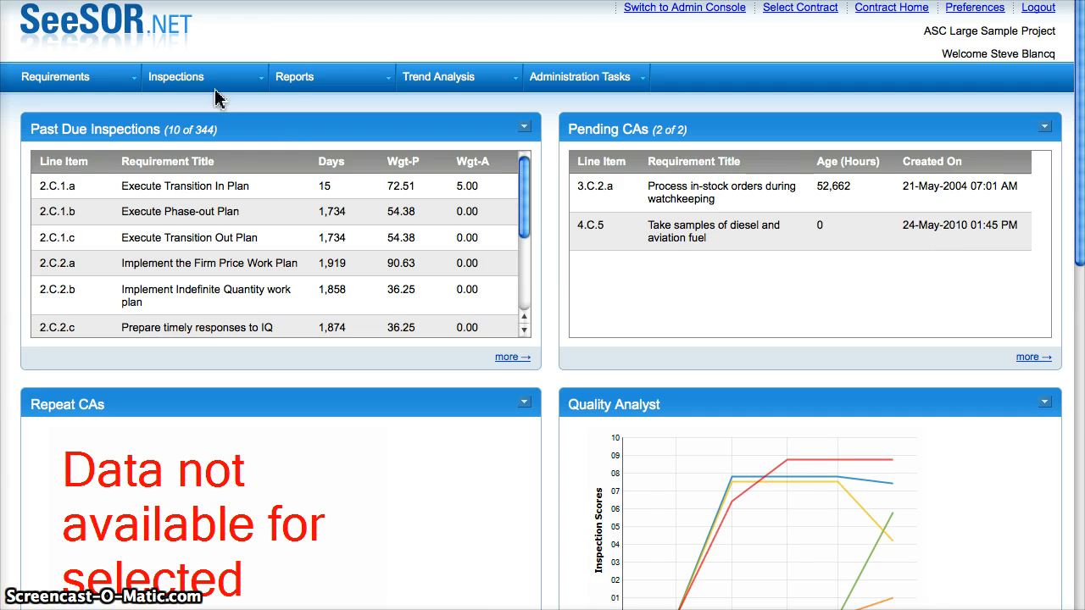
# Show the Corrective Actions with status Response Pending, sorted by creation date in descending order.
pyautogui.moveTo(202, 81)
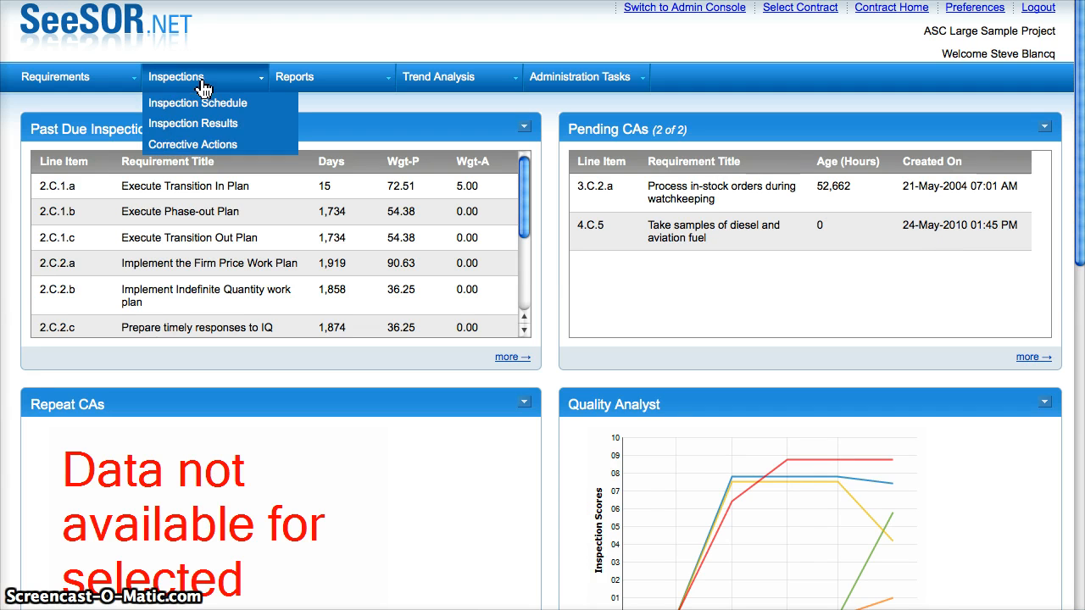
pyautogui.click(209, 146)
pyautogui.click(277, 196)
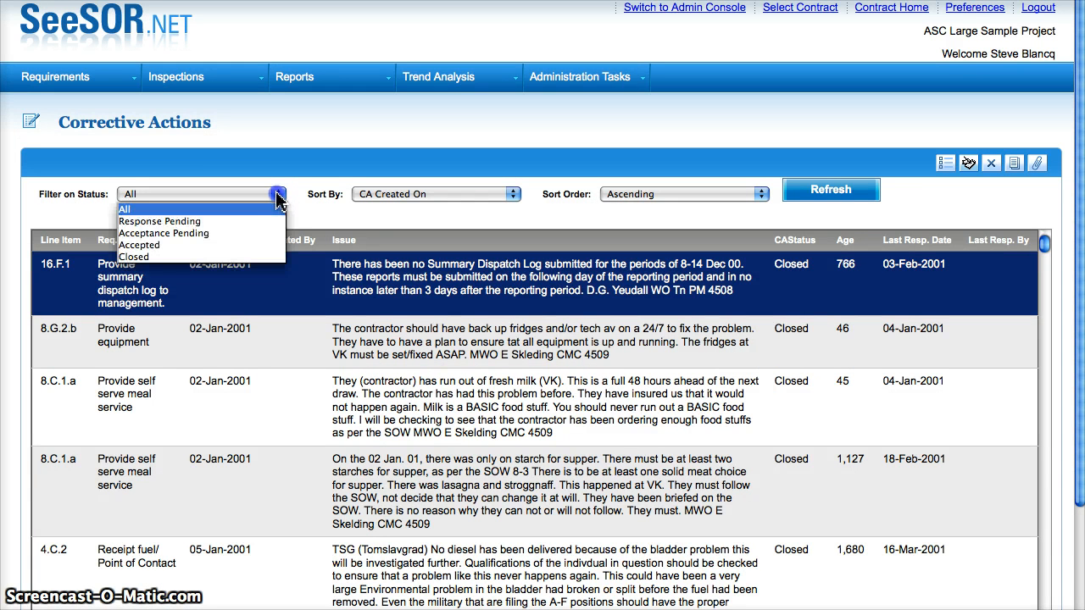
pyautogui.click(211, 222)
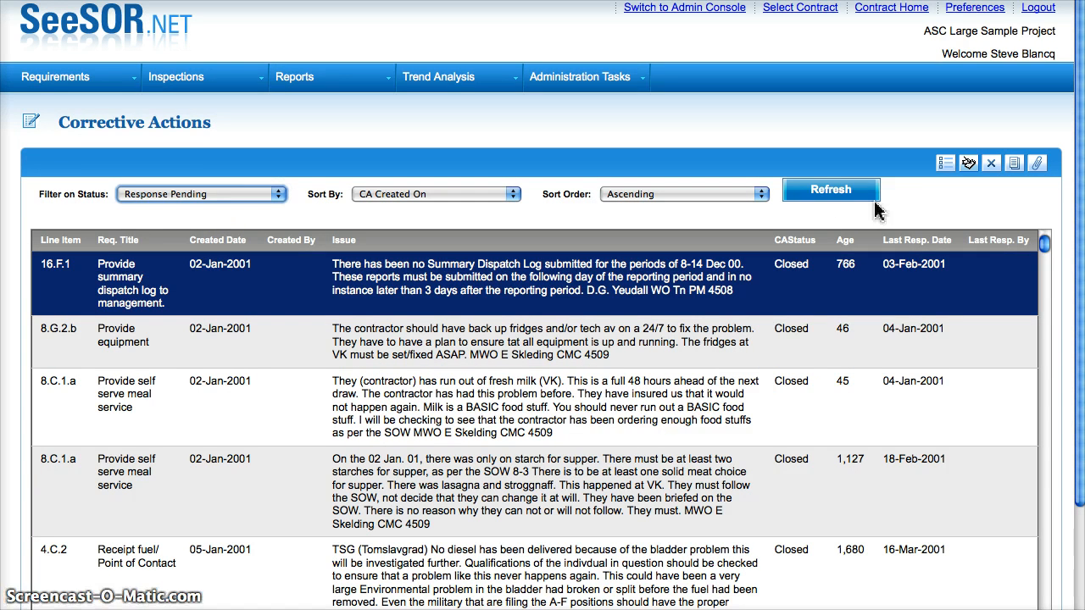
pyautogui.click(659, 193)
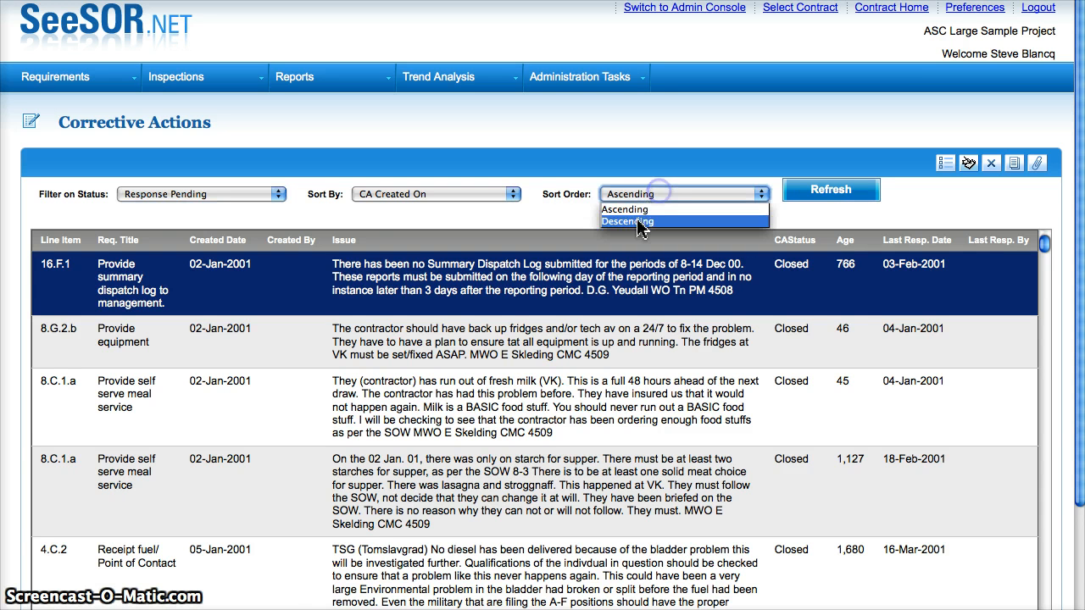
pyautogui.click(640, 222)
pyautogui.click(824, 192)
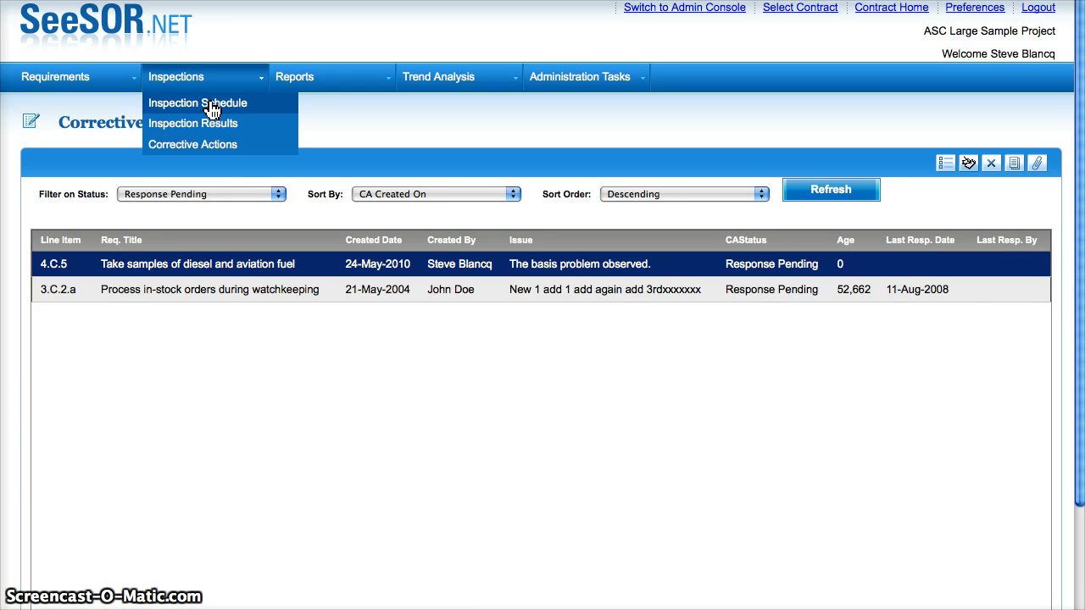
# Open the Inspection Schedule and examine the scheduled inspections at the end of May 2010.
pyautogui.click(212, 103)
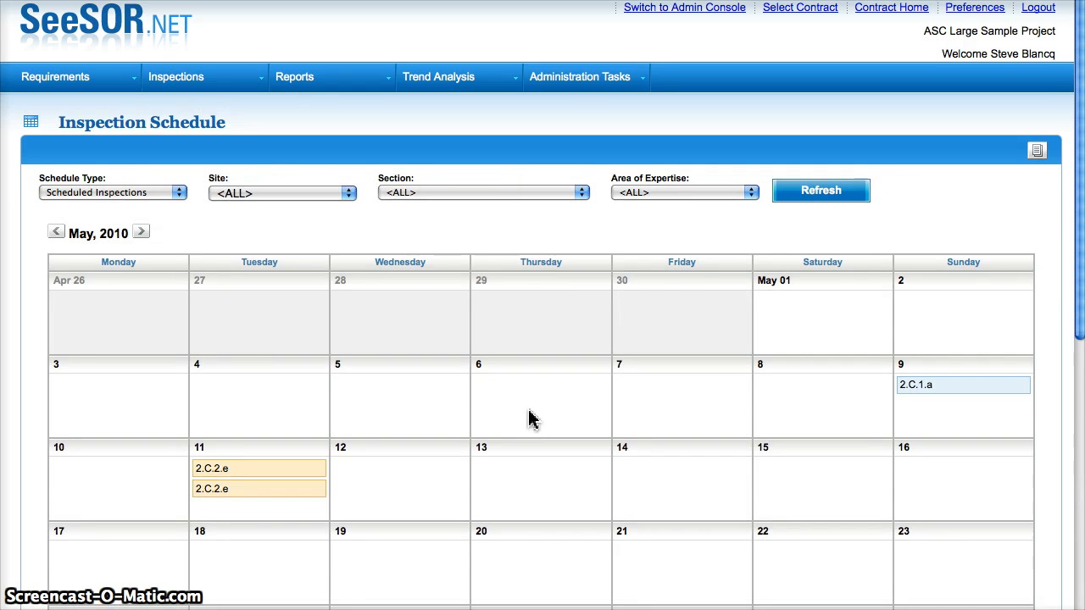
pyautogui.scroll(-5, 529, 413)
pyautogui.scroll(-1, 530, 413)
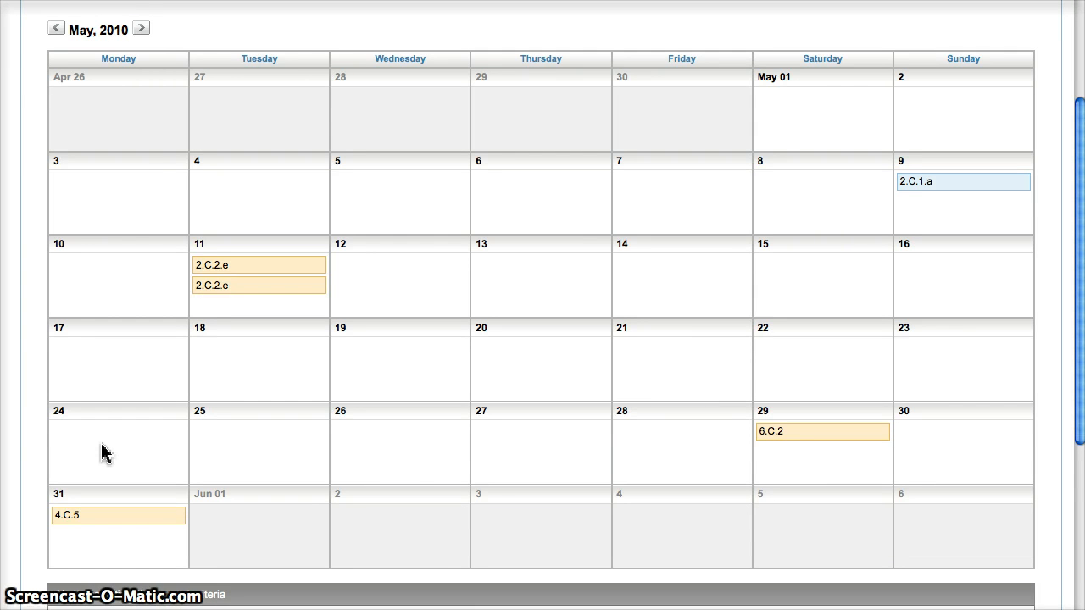
# Select 31 May 2010 in the calendar to list the details of its scheduled inspection.
pyautogui.scroll(-1, 102, 453)
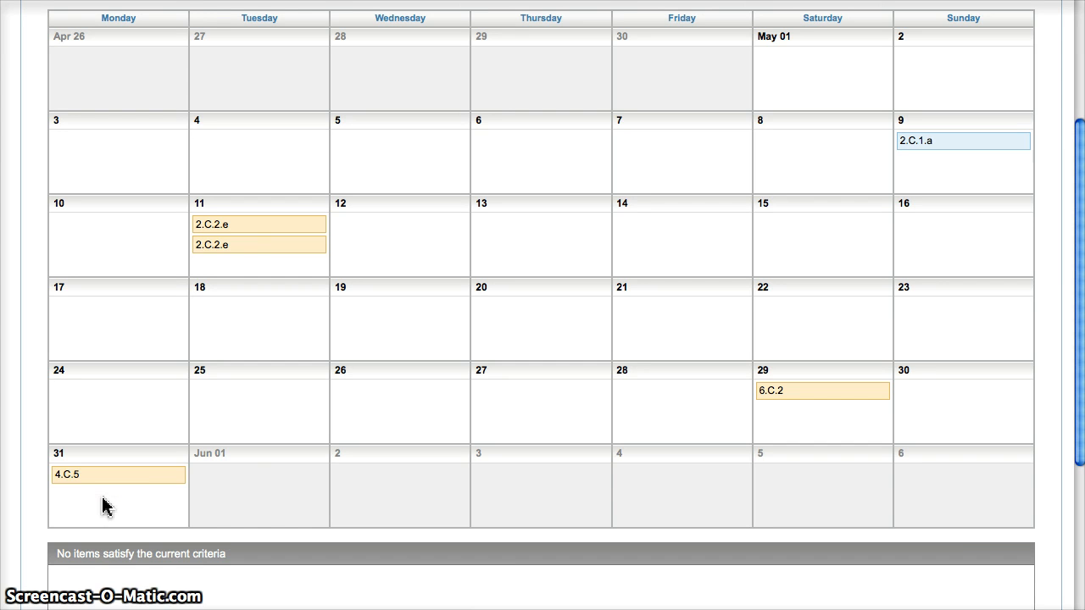
pyautogui.click(102, 503)
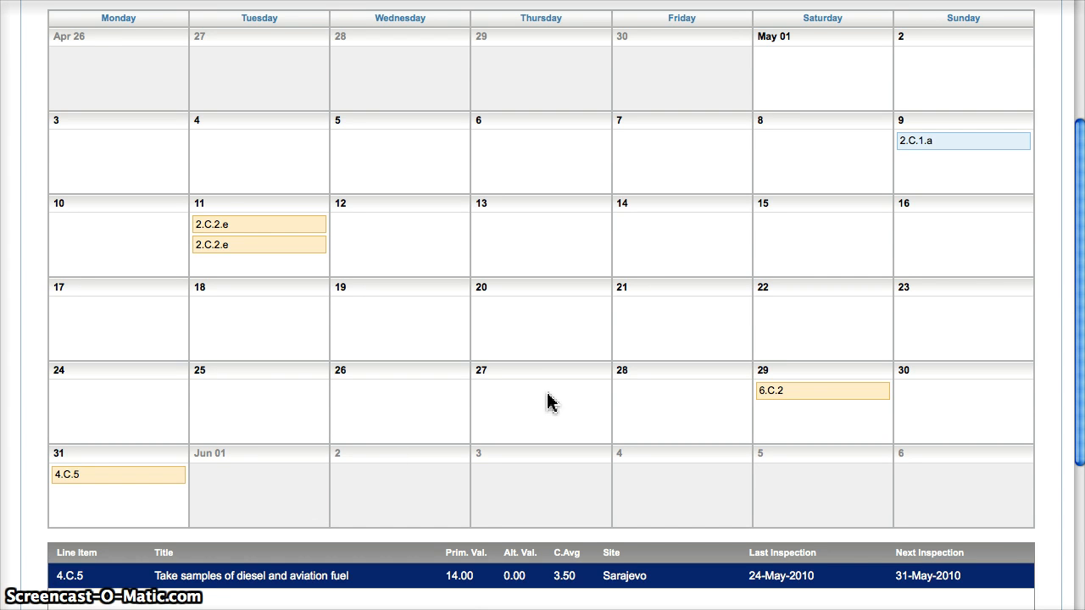
# List the Never Inspected LIs in the schedule for all sites, sections and areas of expertise.
pyautogui.scroll(4, 546, 402)
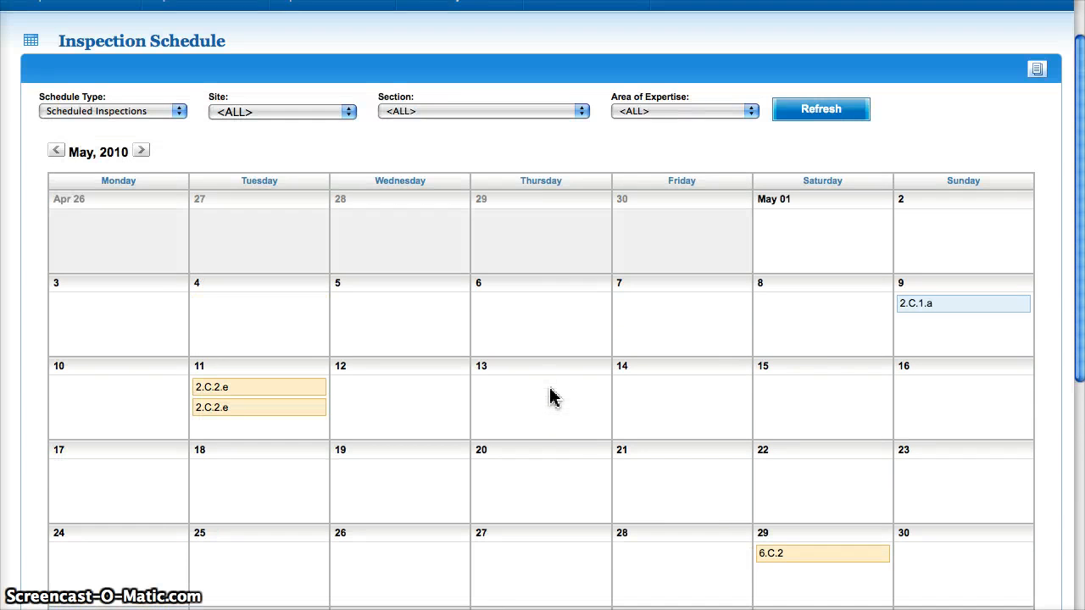
pyautogui.scroll(2, 551, 394)
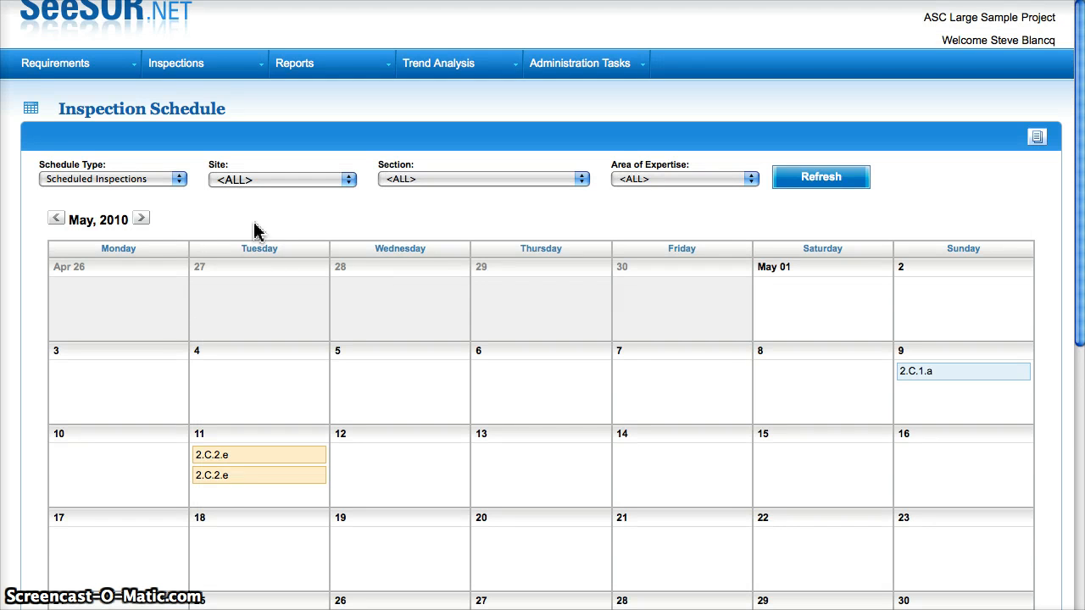
pyautogui.click(180, 180)
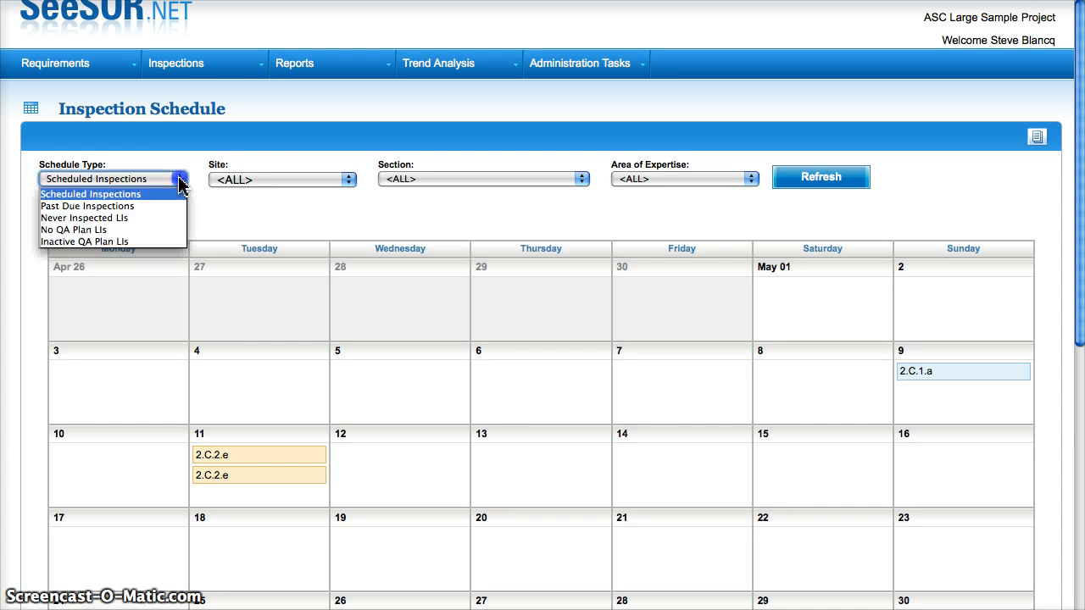
pyautogui.click(108, 219)
pyautogui.click(811, 187)
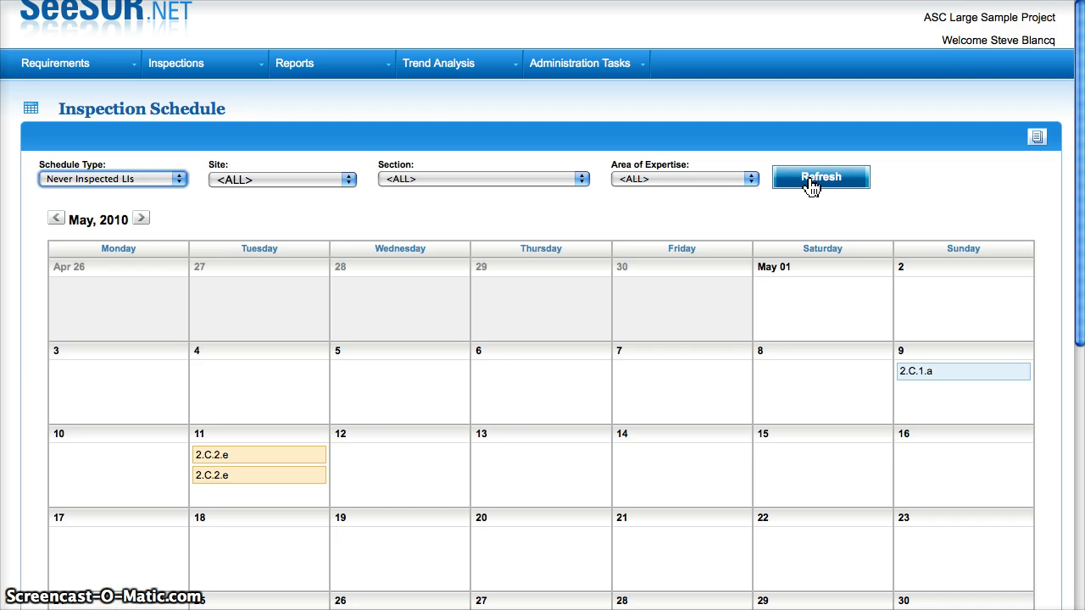
pyautogui.click(581, 179)
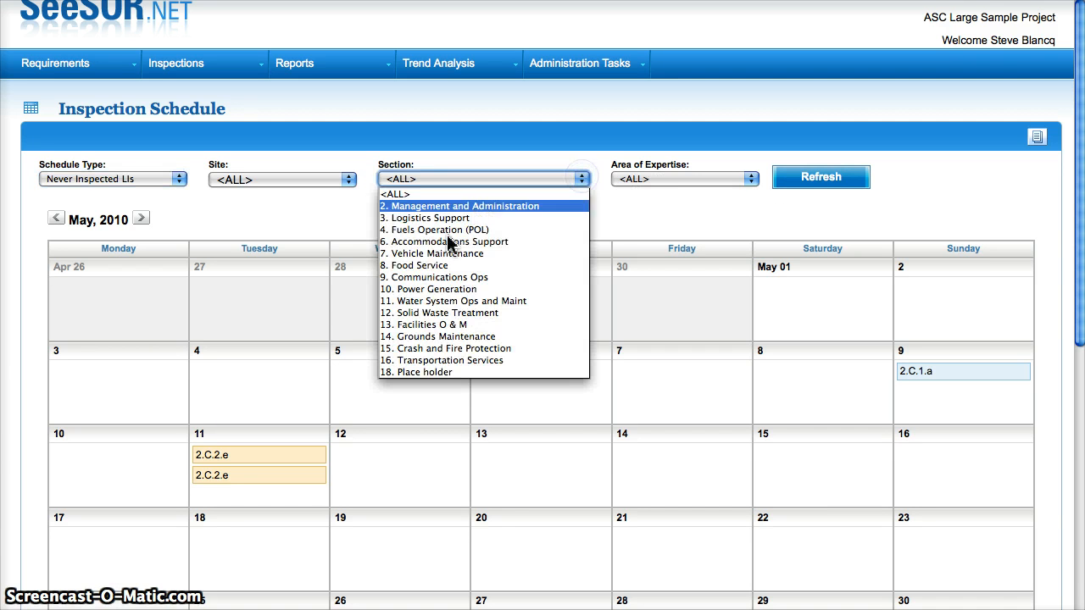
pyautogui.click(446, 149)
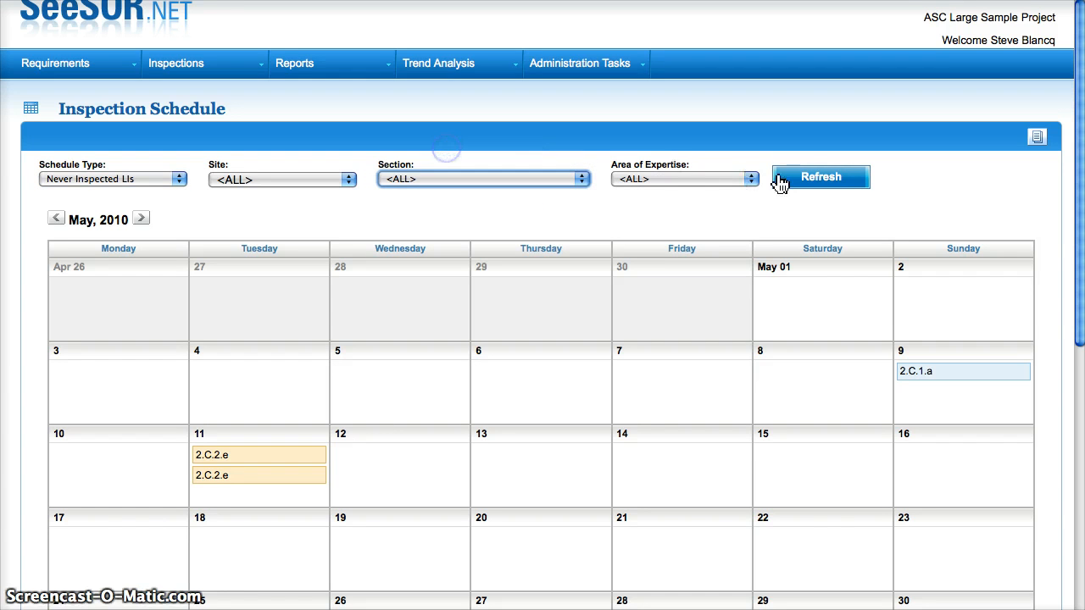
pyautogui.click(780, 182)
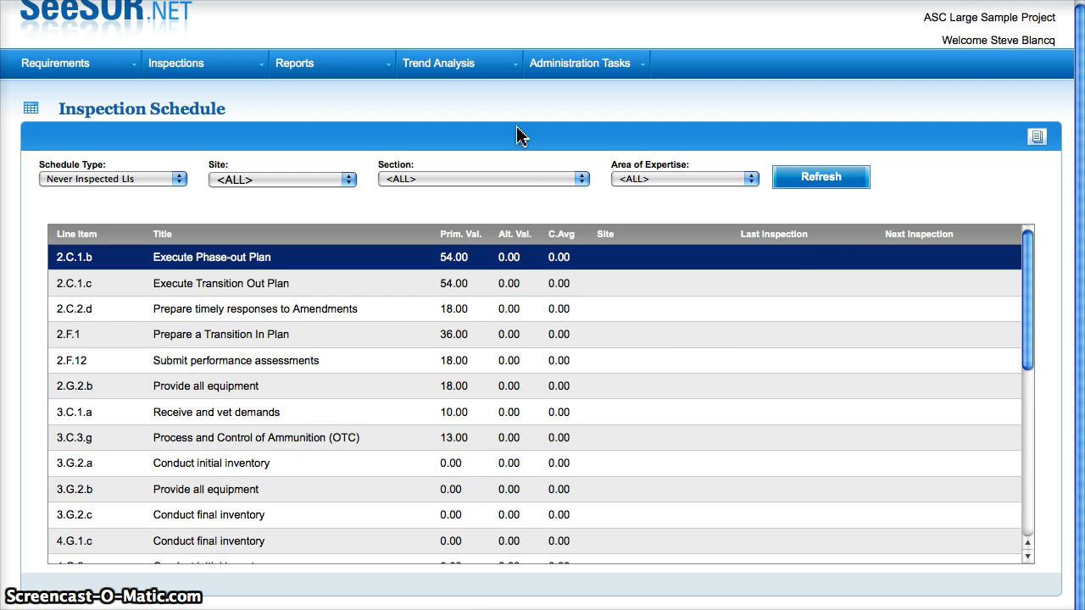
pyautogui.moveTo(206, 74)
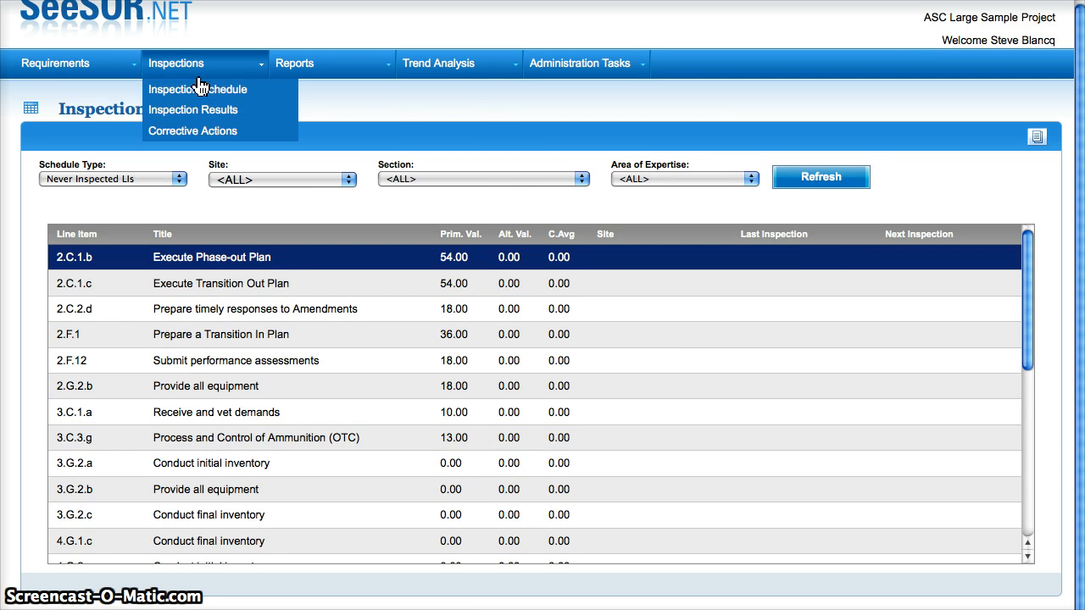